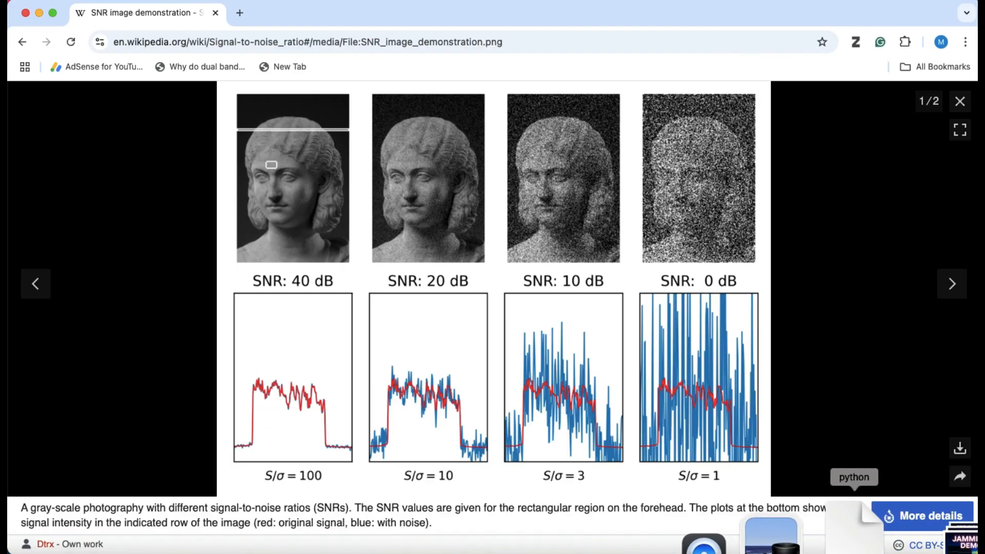
- Return to the Signal-to-noise ratio article in Chrome and examine the decibel formulas for power and amplitude
click(886, 538)
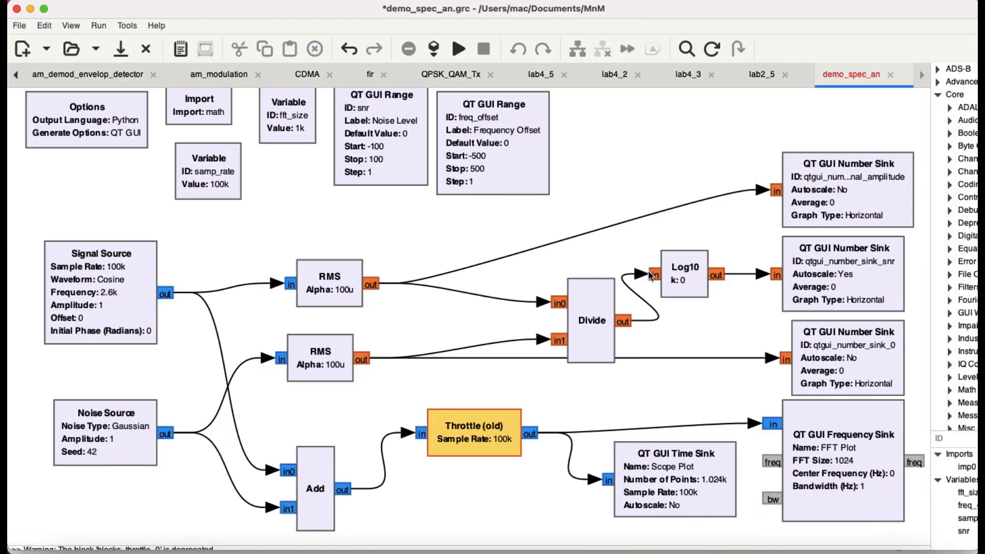
mouse_move(242, 551)
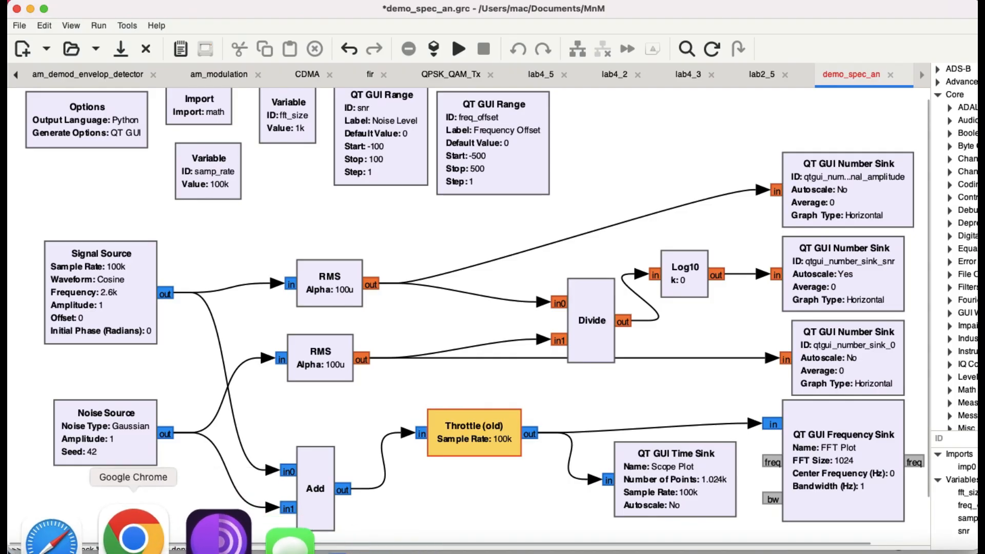
click(145, 529)
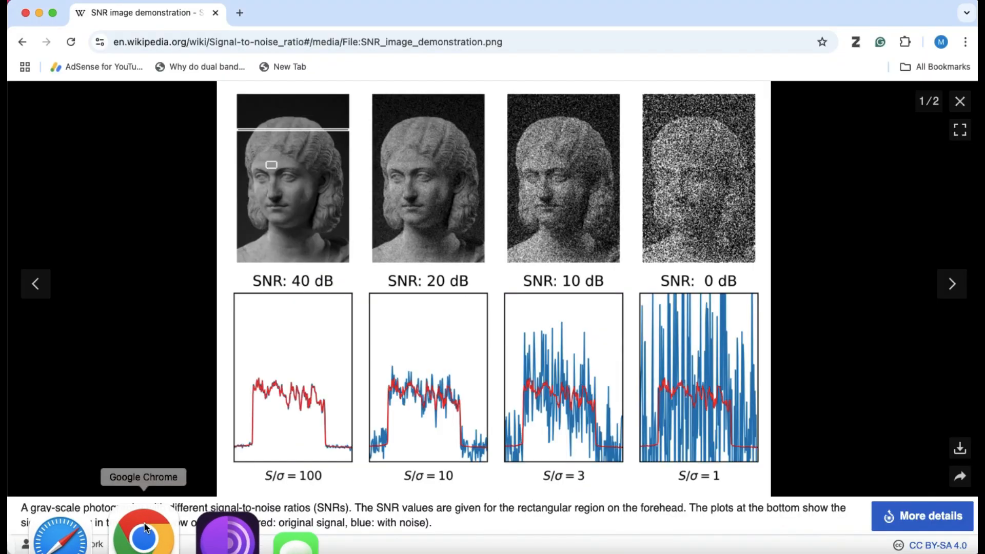
click(22, 42)
scroll(338, 298, down, 15)
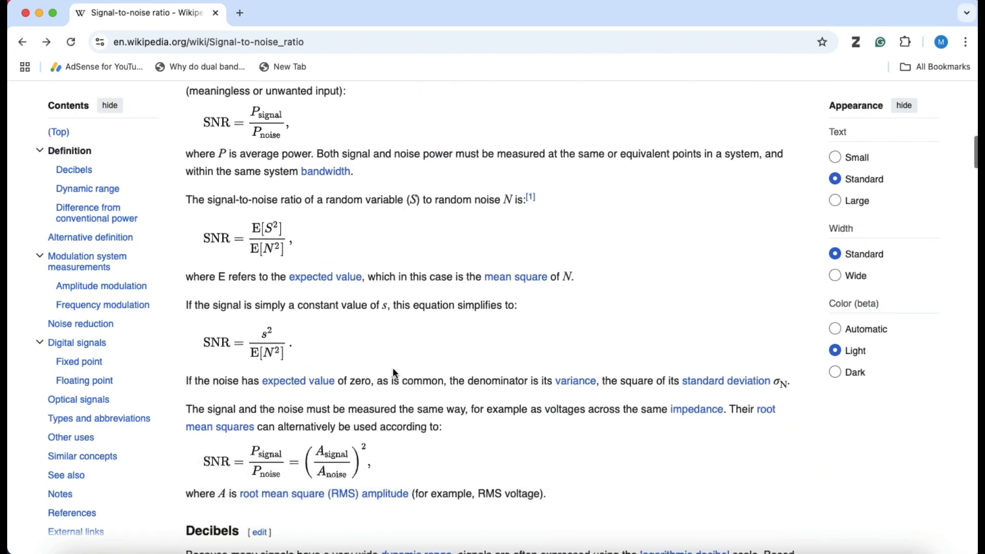
scroll(393, 372, down, 10)
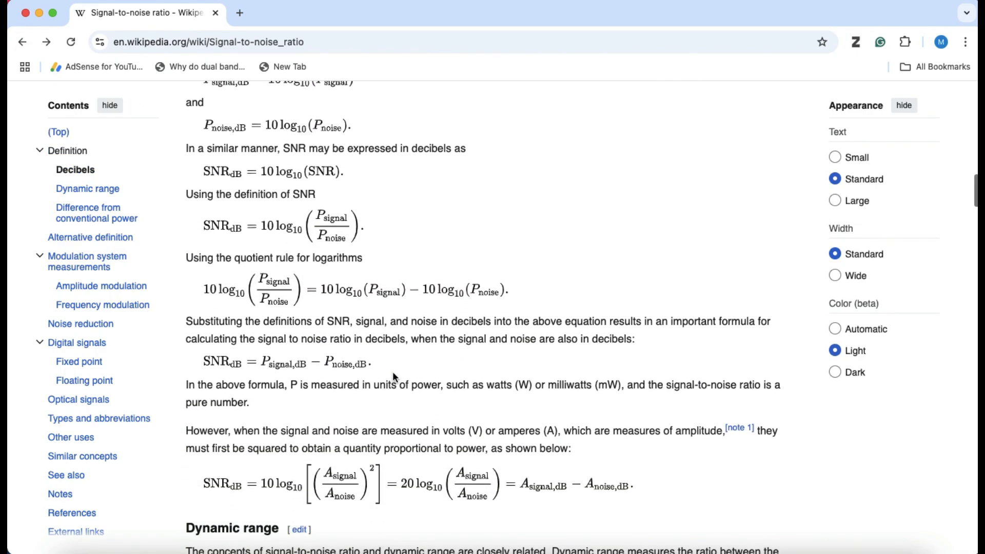
scroll(393, 371, up, 1)
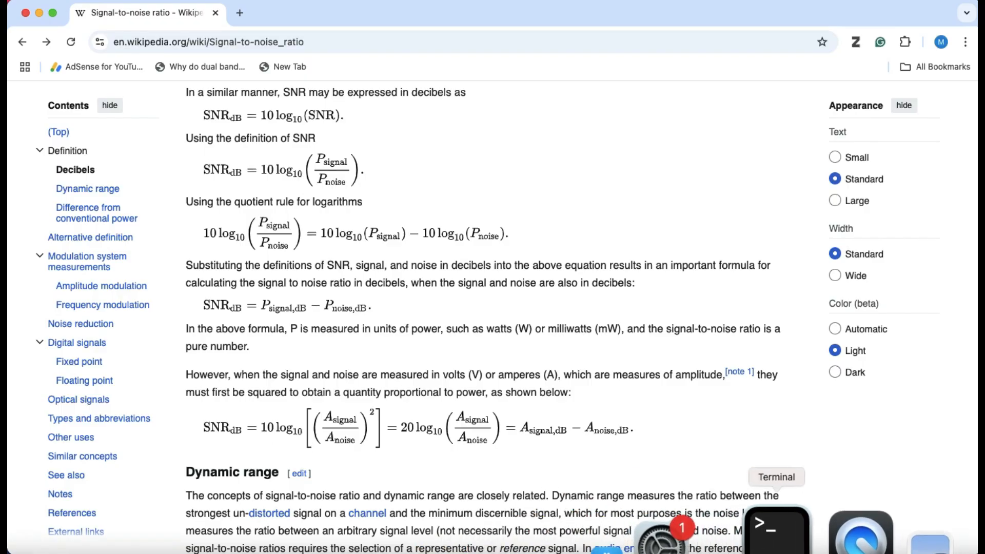
- Switch to the GNU Radio flowgraph and open the wiki page of the RMS block fed by the Signal Source
click(779, 531)
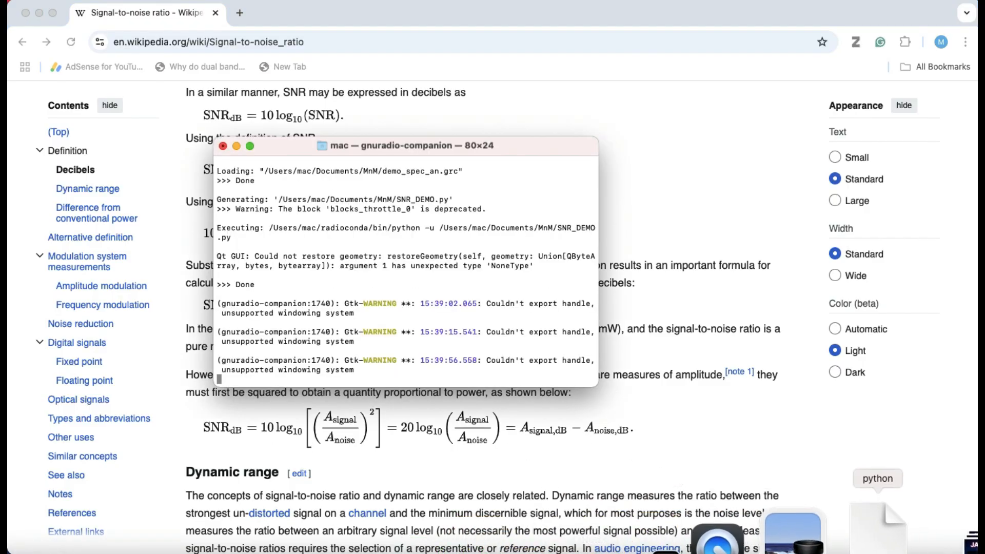
click(857, 529)
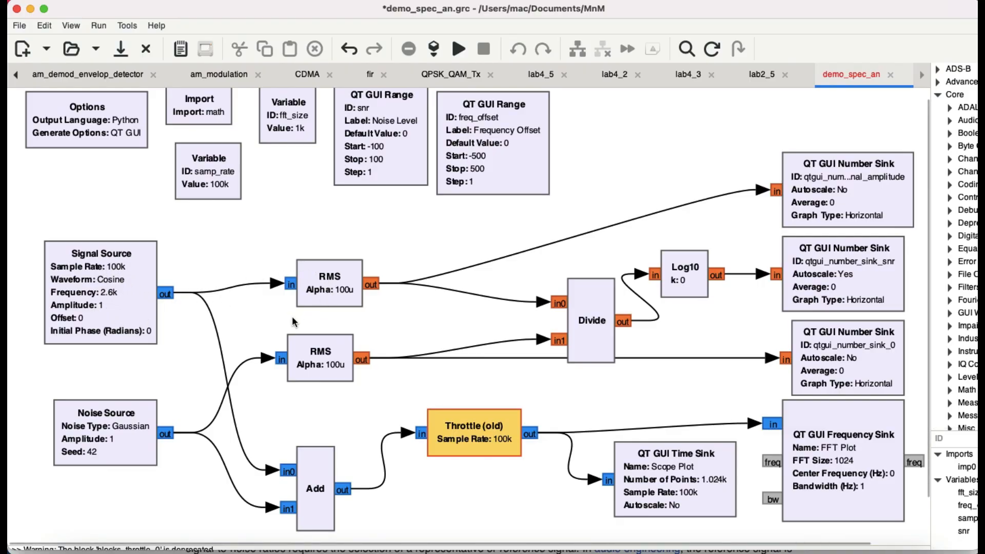
double_click(329, 291)
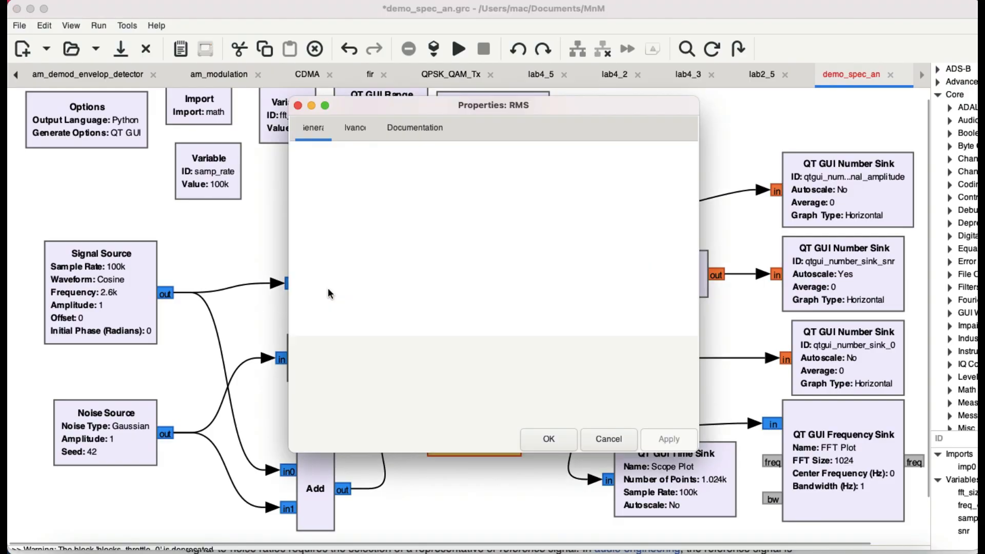
click(442, 129)
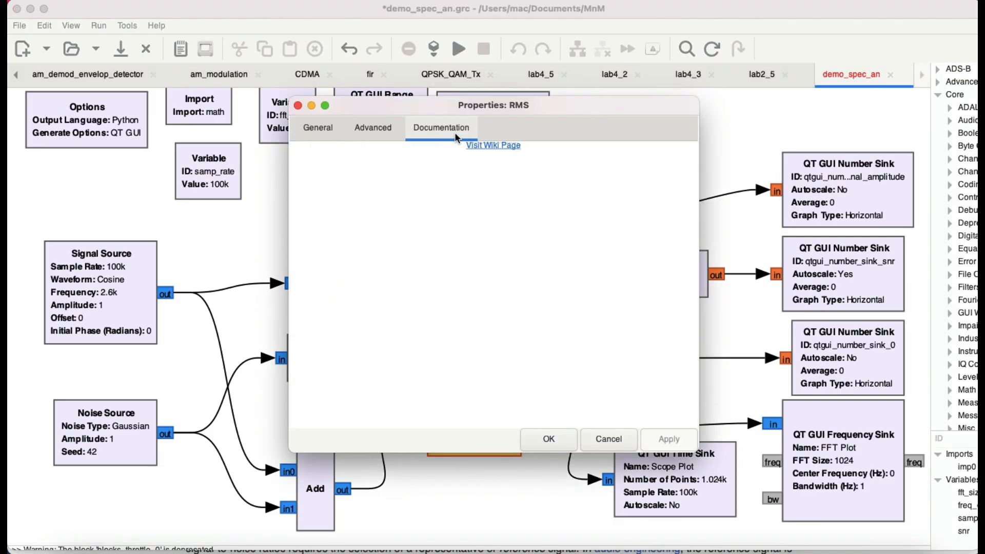
click(494, 146)
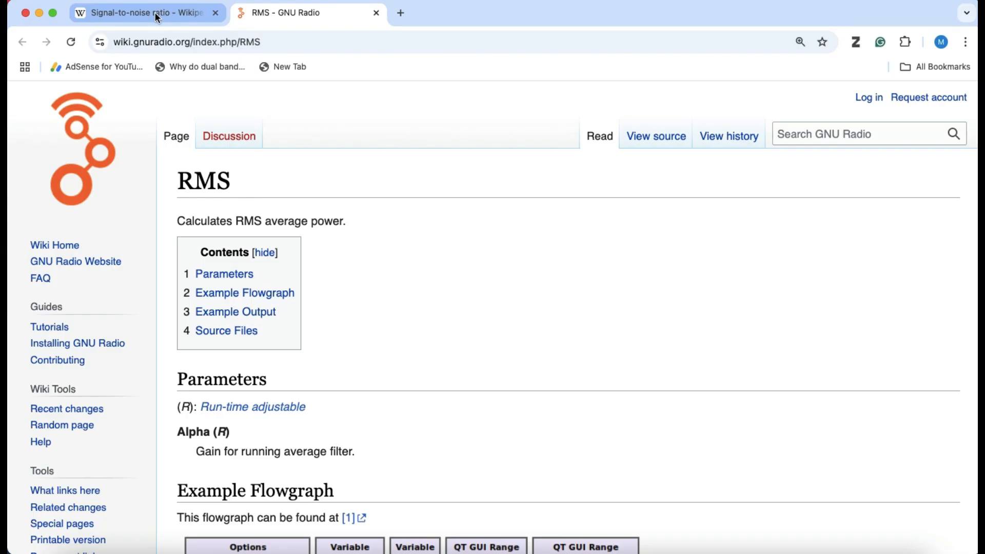
- Return to GNU Radio, review the RMS block's general parameters, and close its properties
mouse_move(809, 549)
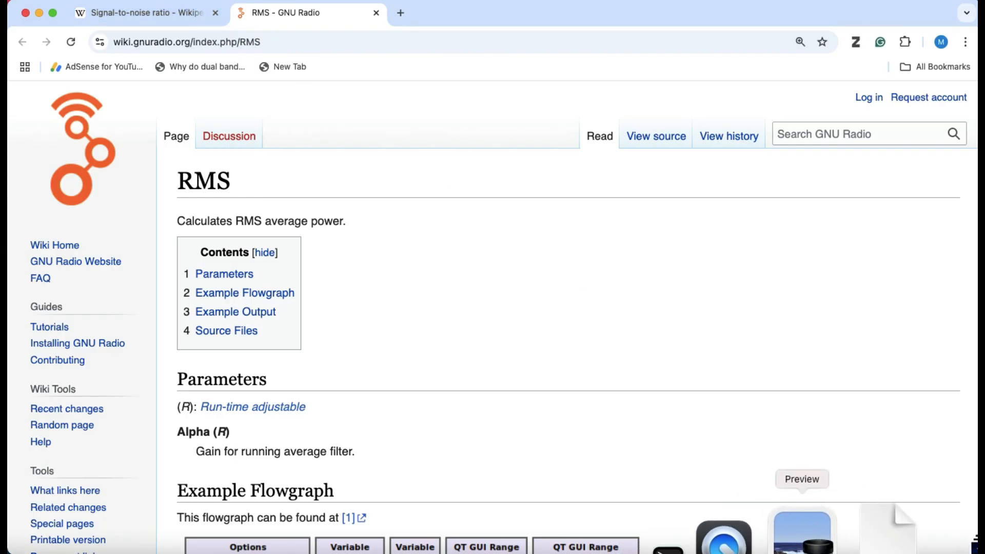
click(841, 531)
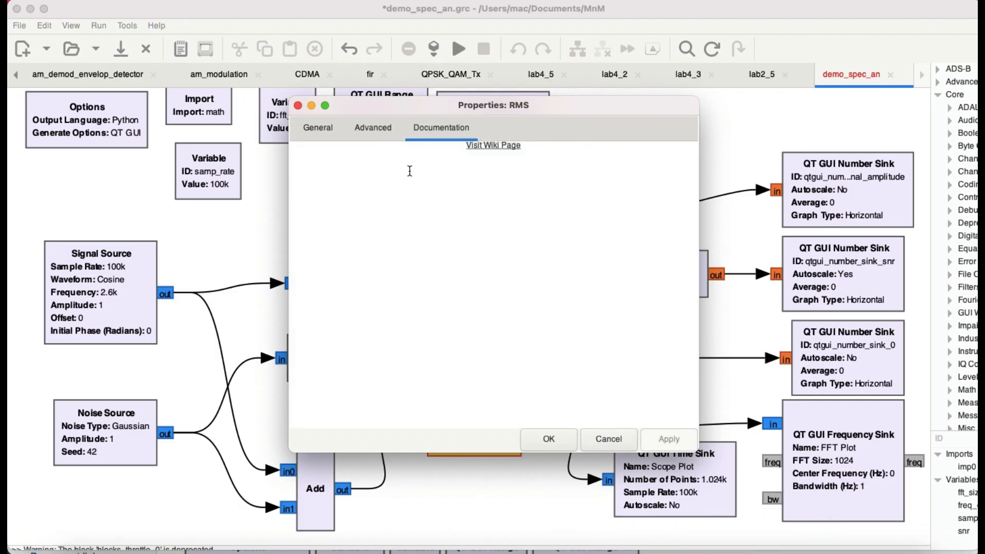
click(316, 129)
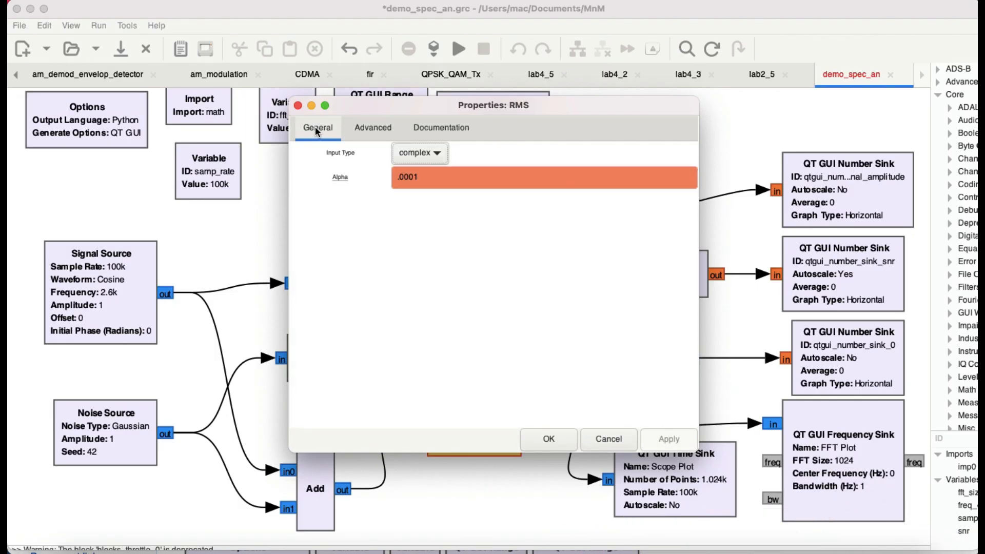
click(298, 106)
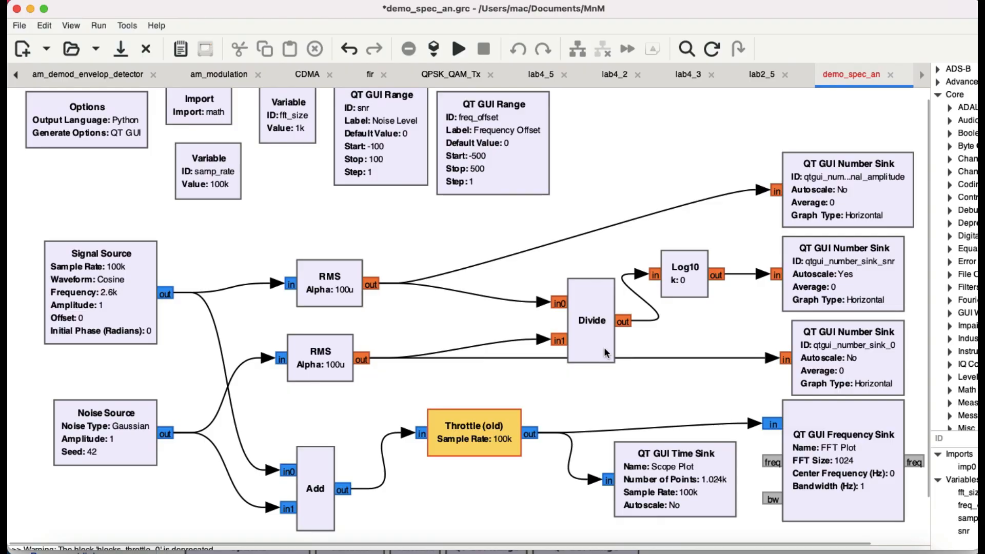
- Review the amplitude-based SNR formula in the Wikipedia article in Chrome, and check the Log10 block's parameters in GNU Radio
mouse_move(878, 551)
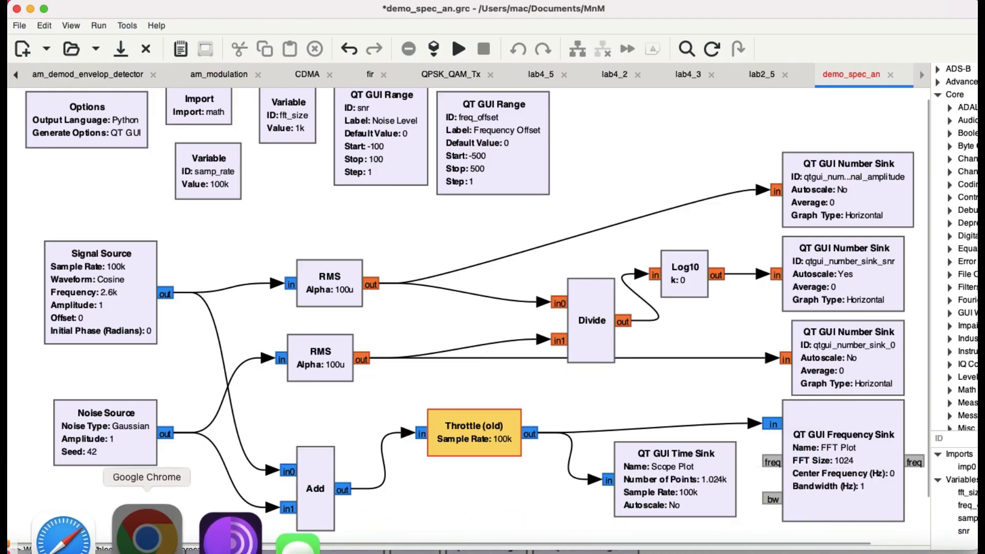
click(147, 534)
click(153, 11)
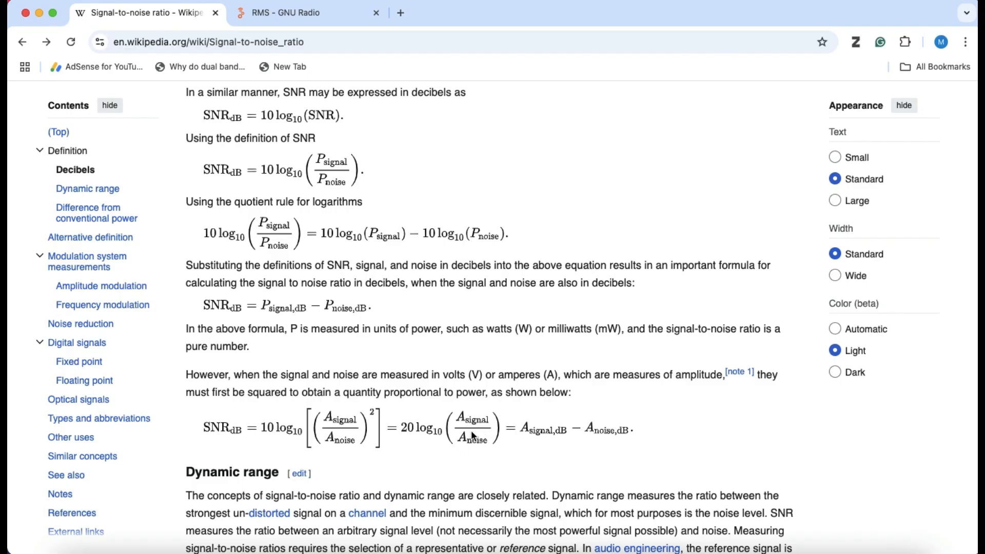
mouse_move(851, 552)
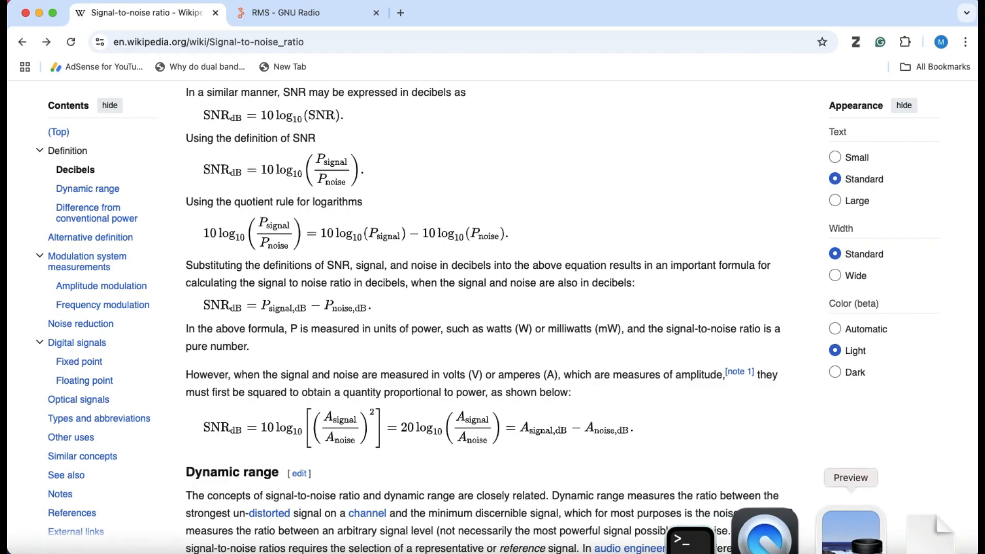
click(860, 533)
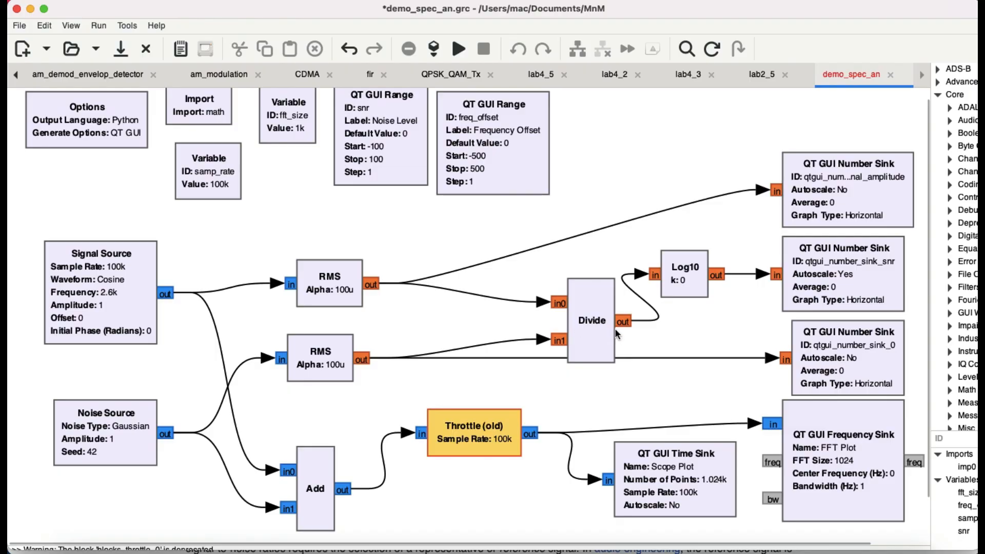
double_click(667, 276)
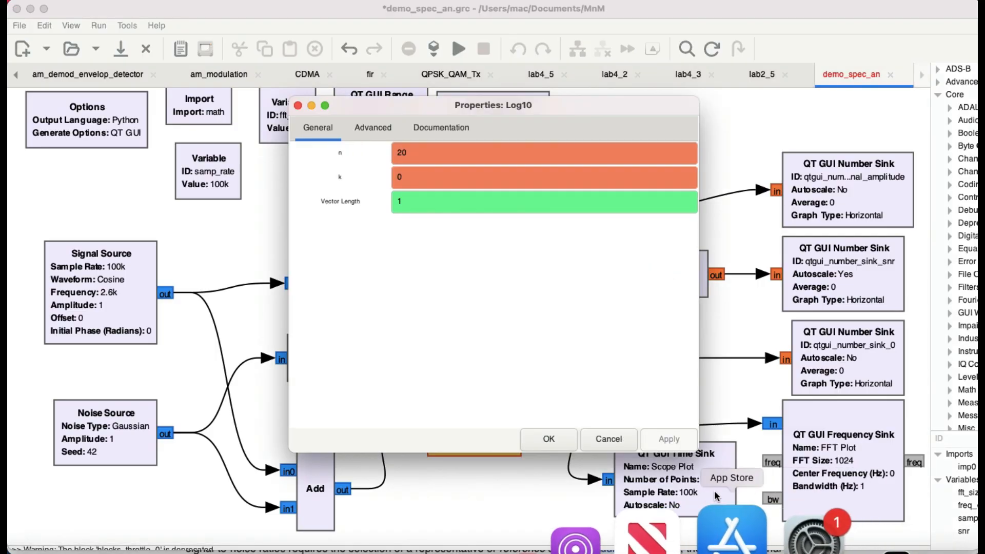
click(549, 437)
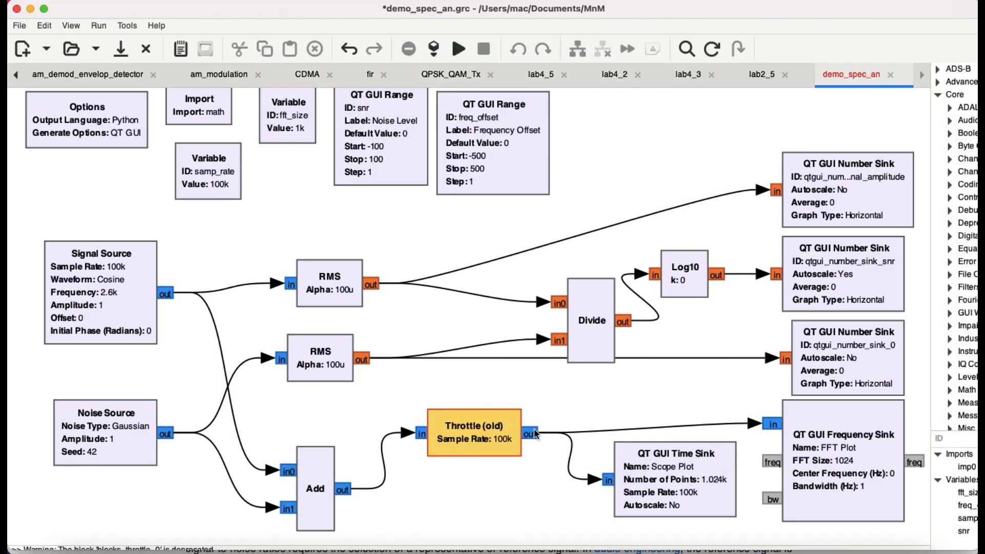
- Compare the multiplier in the Wikipedia SNR formula with the n parameter of GNU Radio's Log10 block, and close its properties
click(147, 536)
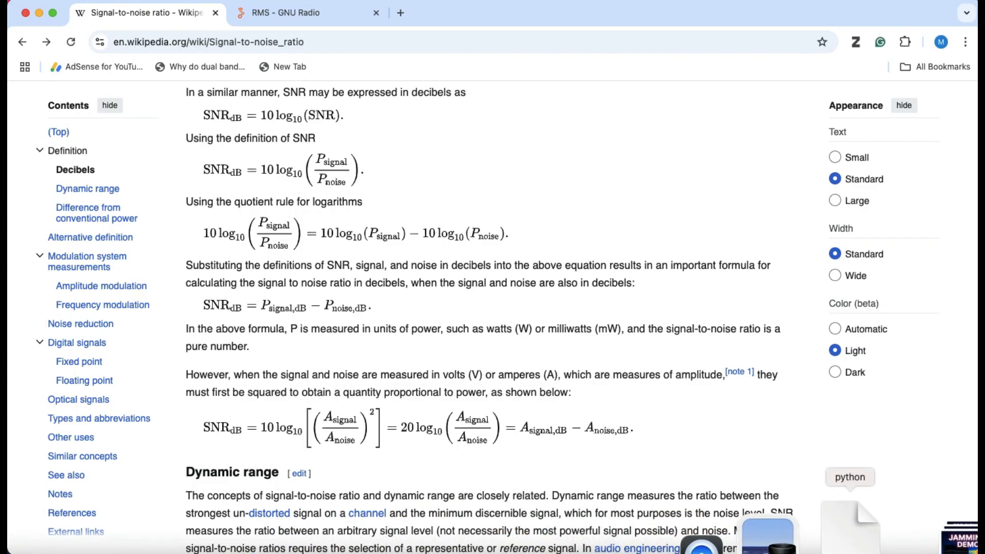
click(850, 538)
double_click(679, 282)
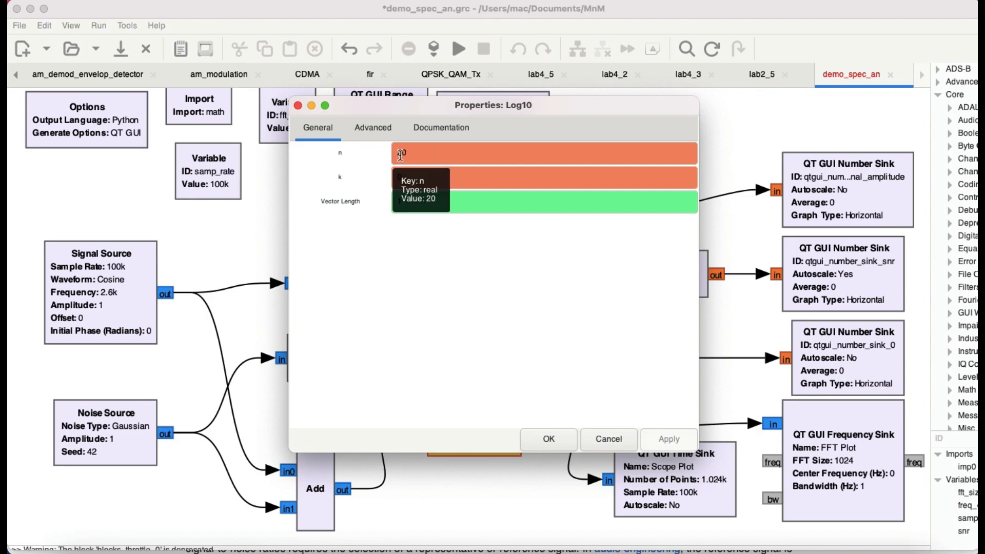
click(298, 106)
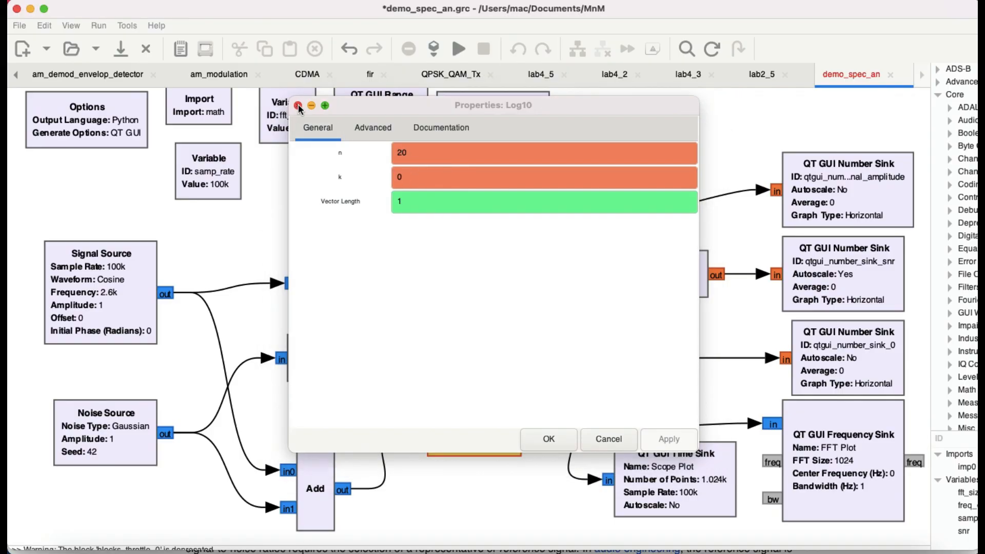
click(560, 438)
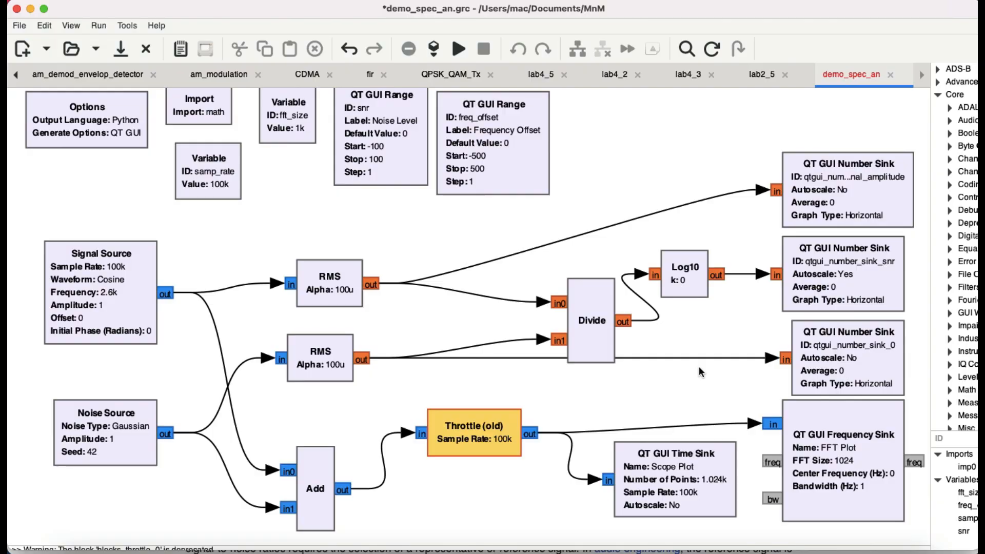
- Run the demo_spec_an flowgraph and enlarge the Snr Demo window to show the plots and number displays
click(458, 50)
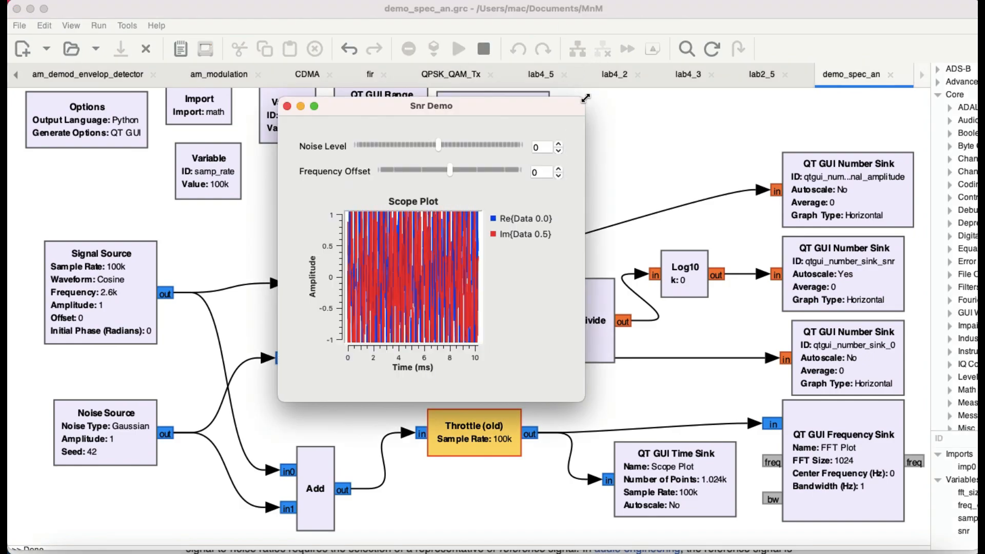
drag(585, 97, 795, 1)
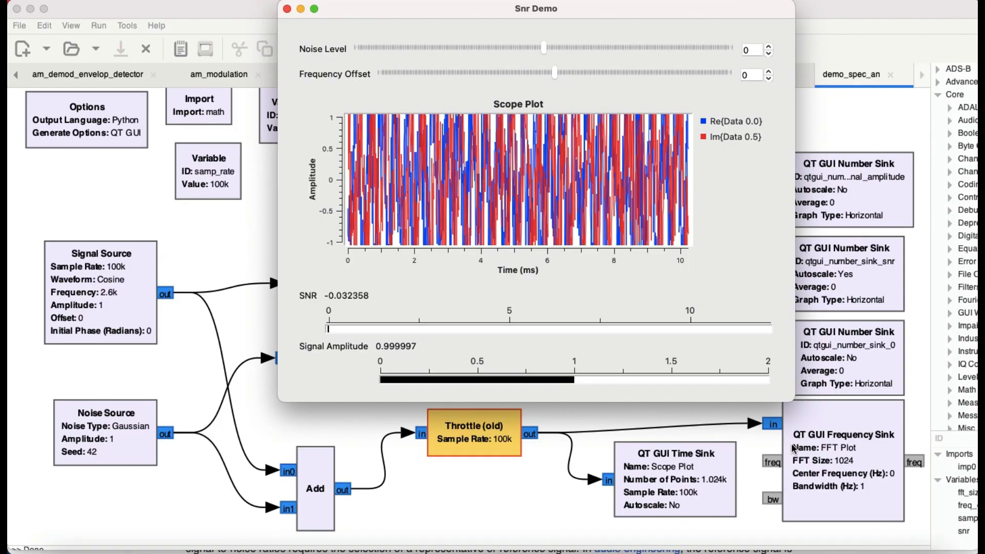
drag(791, 400, 826, 553)
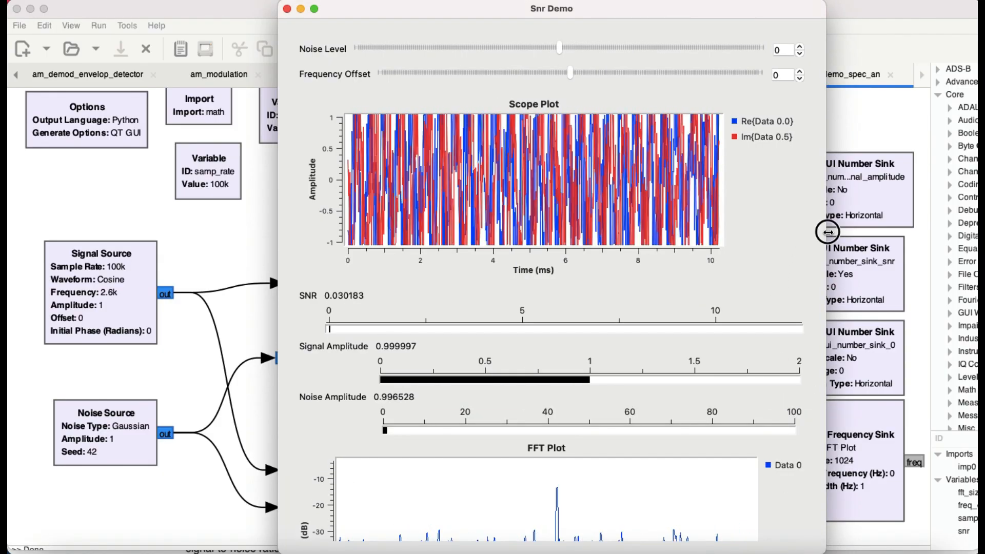
drag(828, 232, 793, 215)
- Examine the scope plot, the SNR, signal and noise amplitude displays, and the FFT plot in the running demo
scroll(755, 296, down, 2)
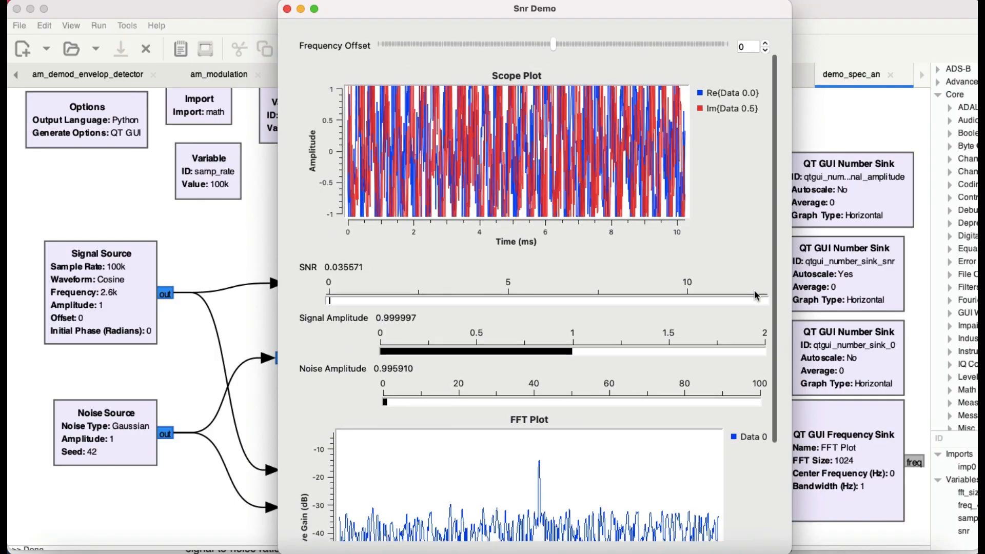
scroll(755, 295, up, 2)
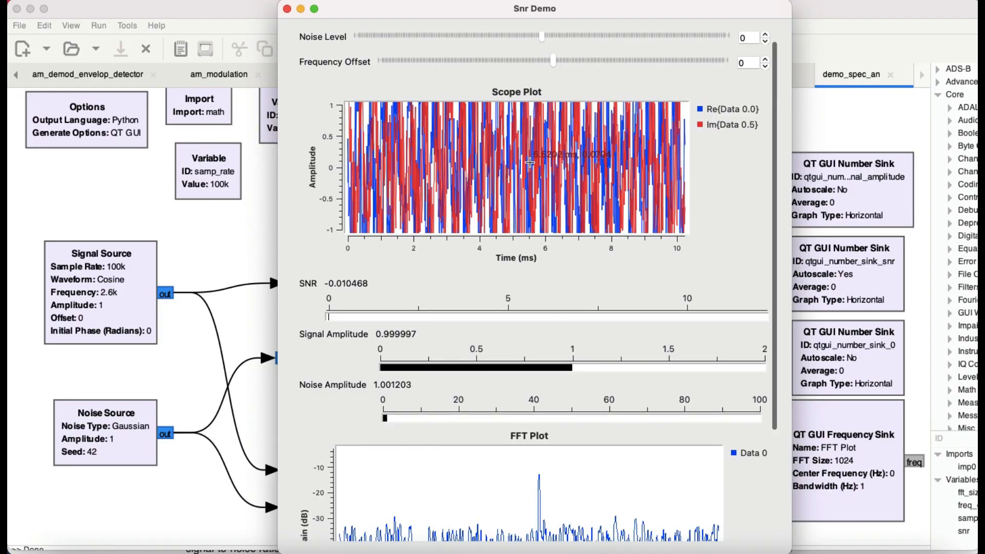
scroll(529, 162, up, 1)
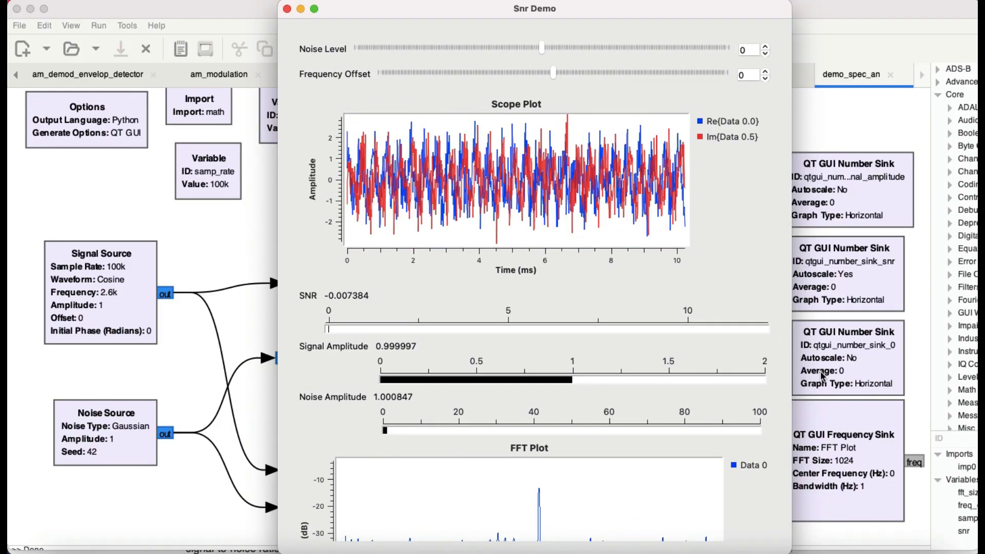
scroll(755, 290, down, 3)
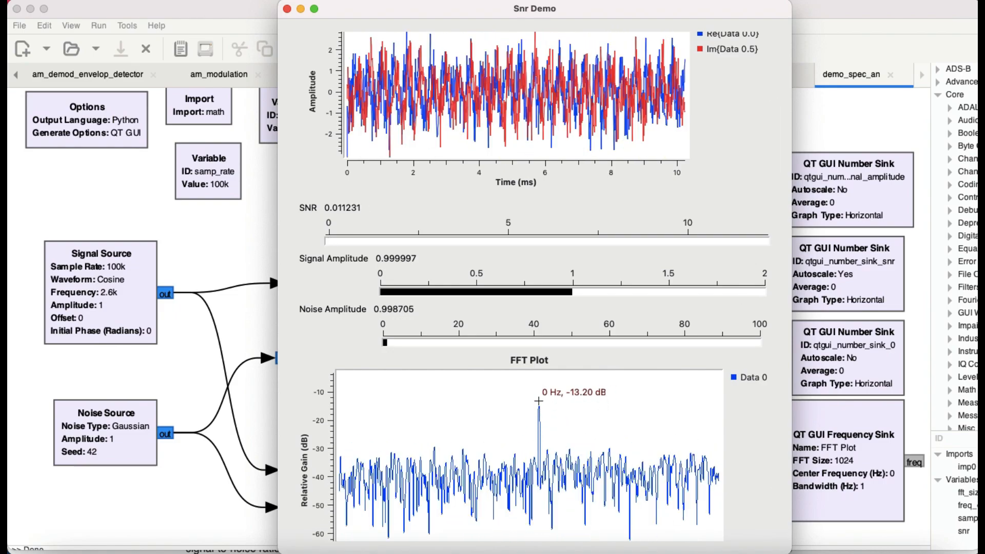
scroll(592, 438, up, 1)
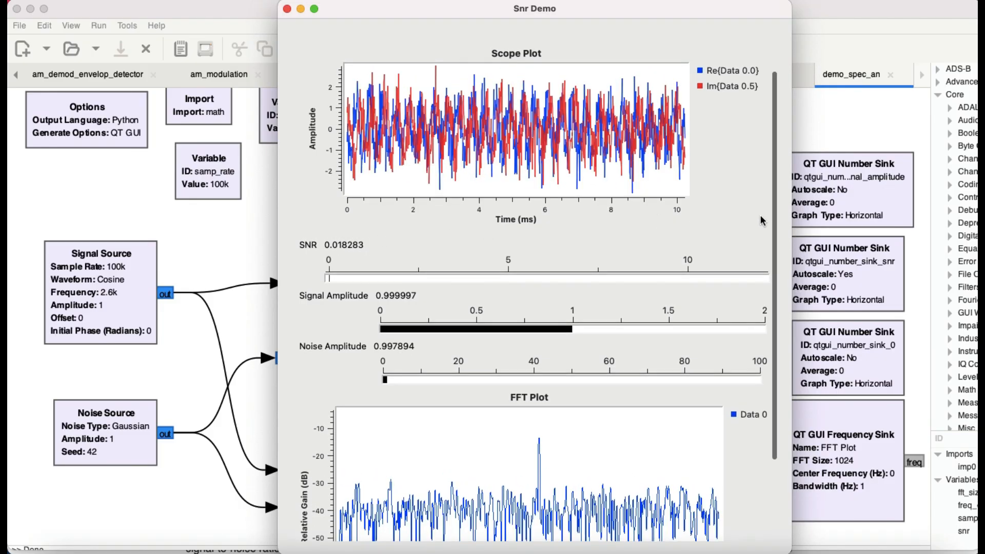
scroll(761, 215, up, 3)
scroll(760, 216, up, 1)
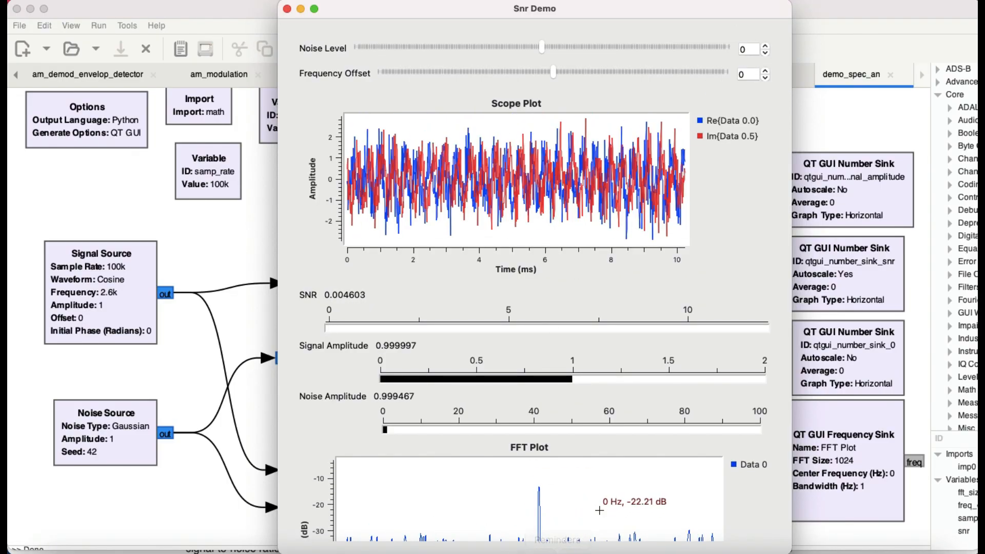
scroll(599, 511, down, 1)
scroll(599, 511, up, 1)
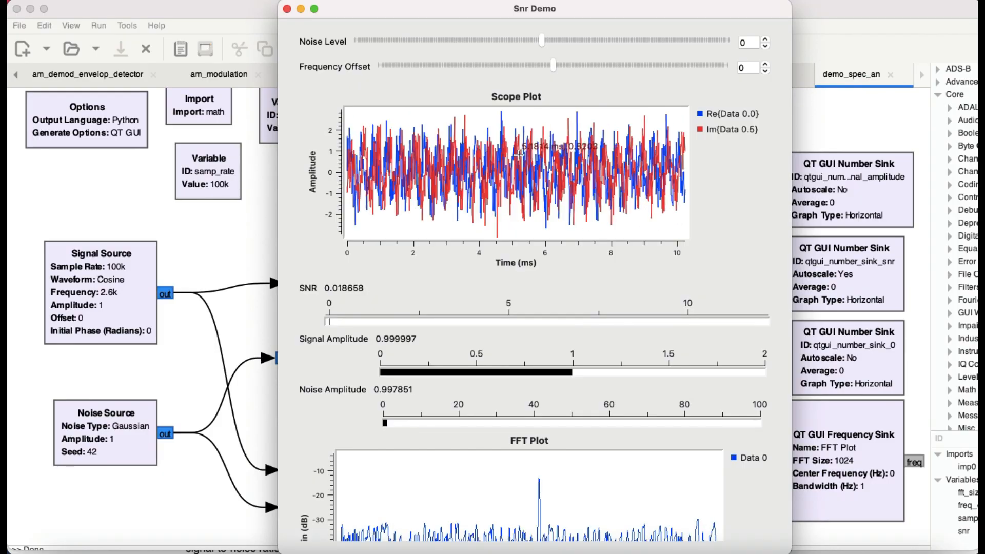
- Raise the noise level in the running Snr Demo to 21 and bring the plots and number displays into view
scroll(519, 154, up, 1)
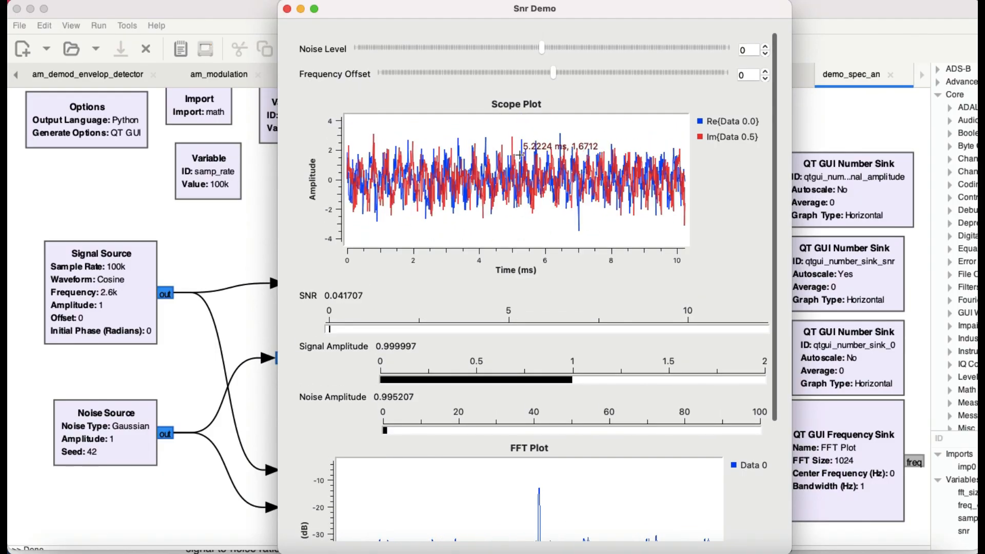
scroll(766, 251, down, 3)
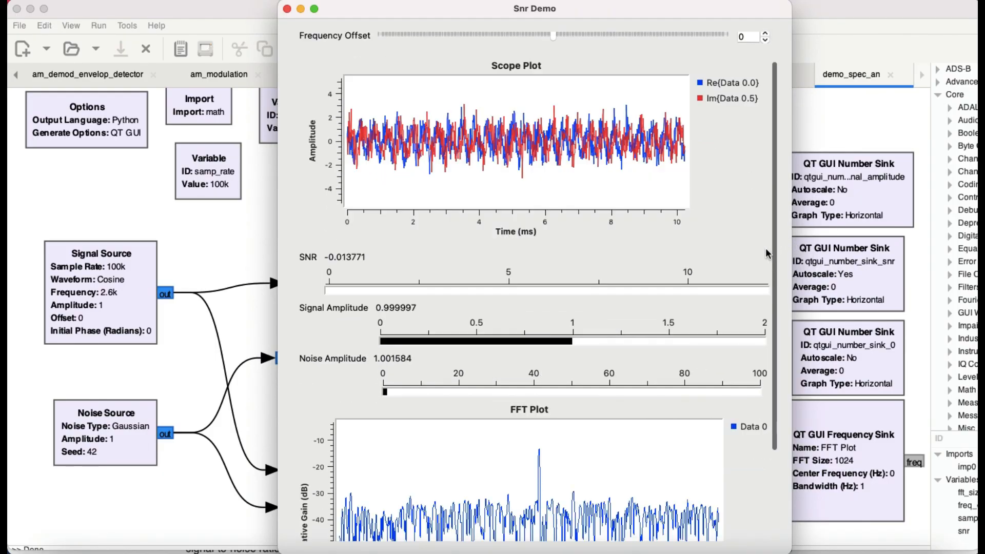
scroll(765, 252, up, 2)
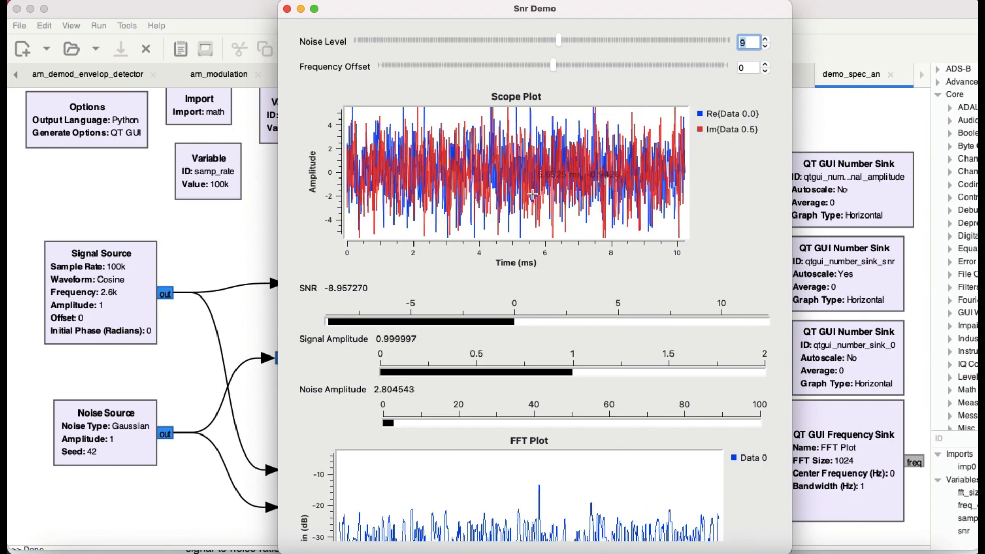
click(766, 40)
click(767, 39)
click(767, 39)
click(767, 39)
click(766, 39)
click(767, 39)
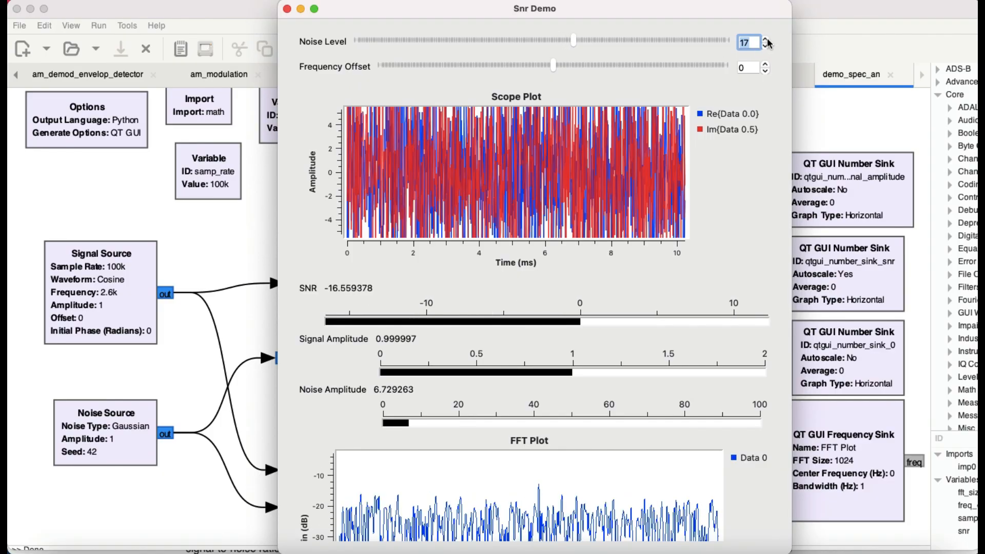
click(766, 39)
click(767, 39)
click(767, 39)
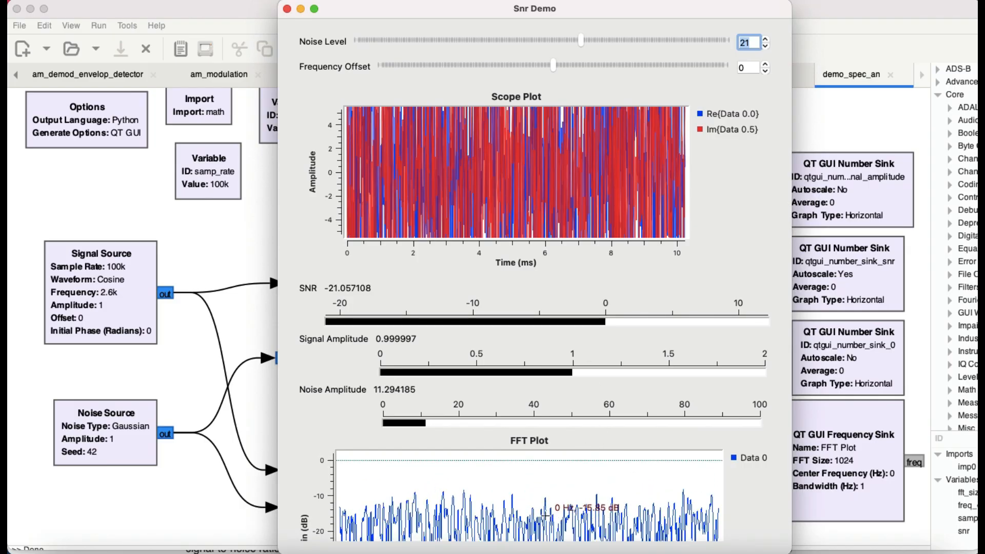
scroll(540, 157, up, 1)
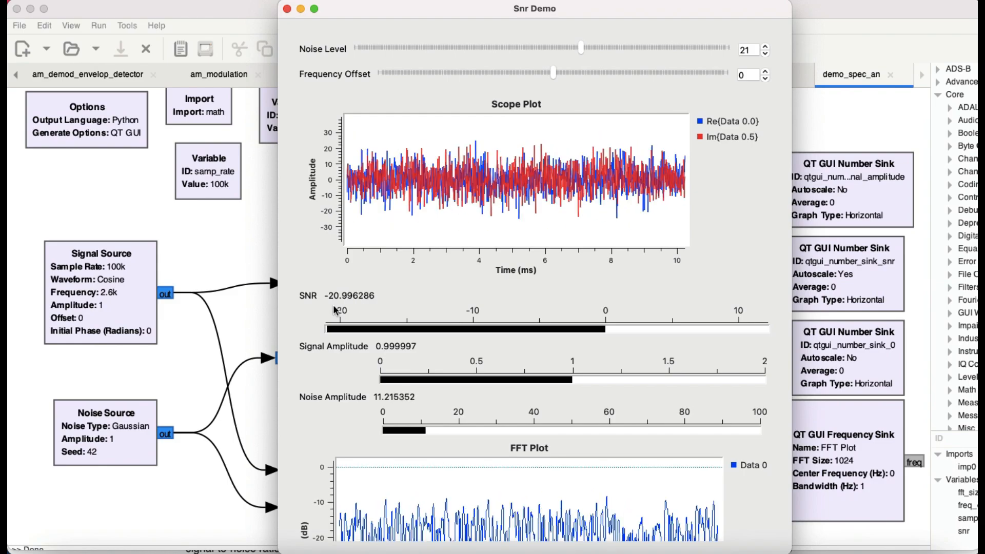
- Increase the noise level further to 47
click(765, 46)
click(765, 47)
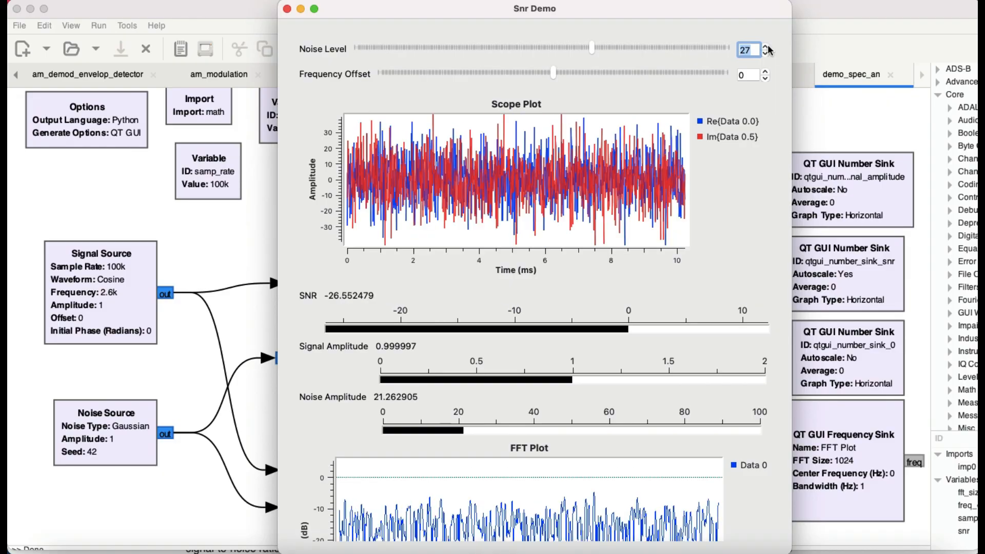
click(765, 47)
click(765, 47)
click(765, 48)
click(766, 47)
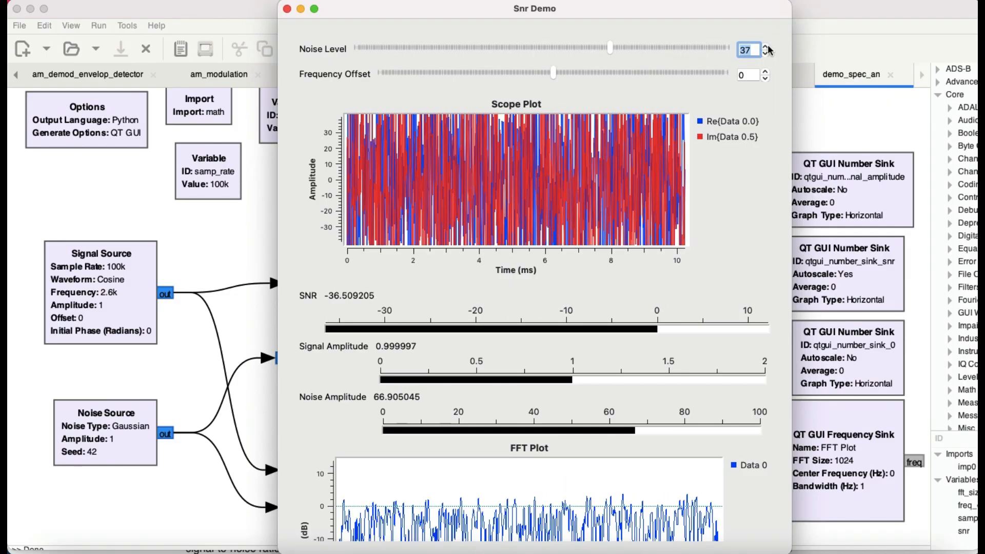
click(766, 47)
click(766, 47)
click(765, 47)
click(765, 46)
click(765, 47)
click(765, 47)
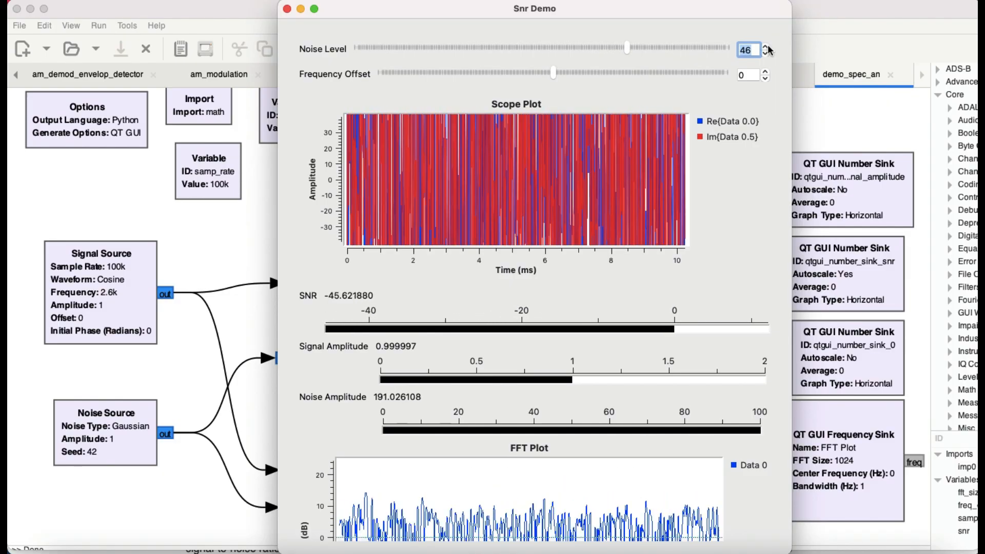
click(765, 46)
click(765, 47)
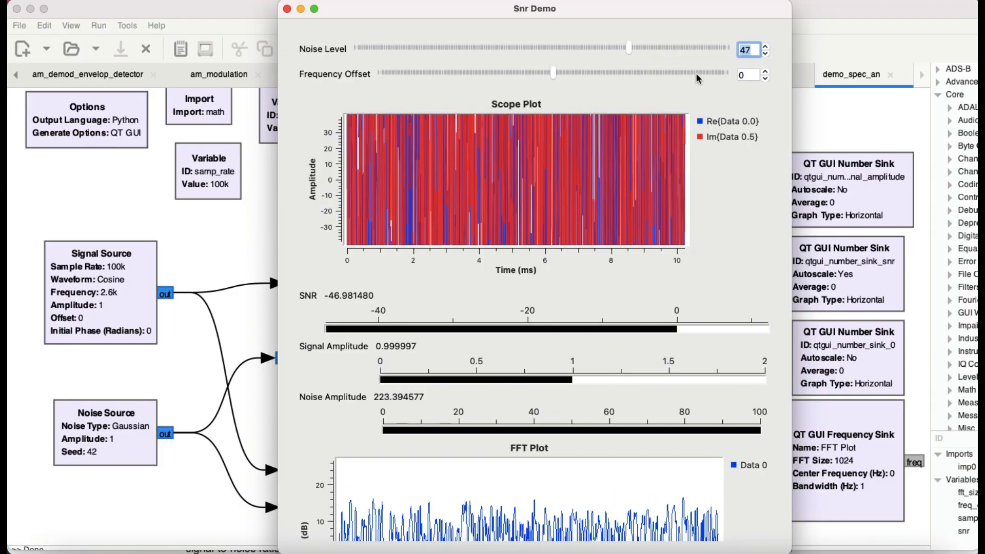
- Reset the noise level to 0 and check the scope and FFT plots
text(0)
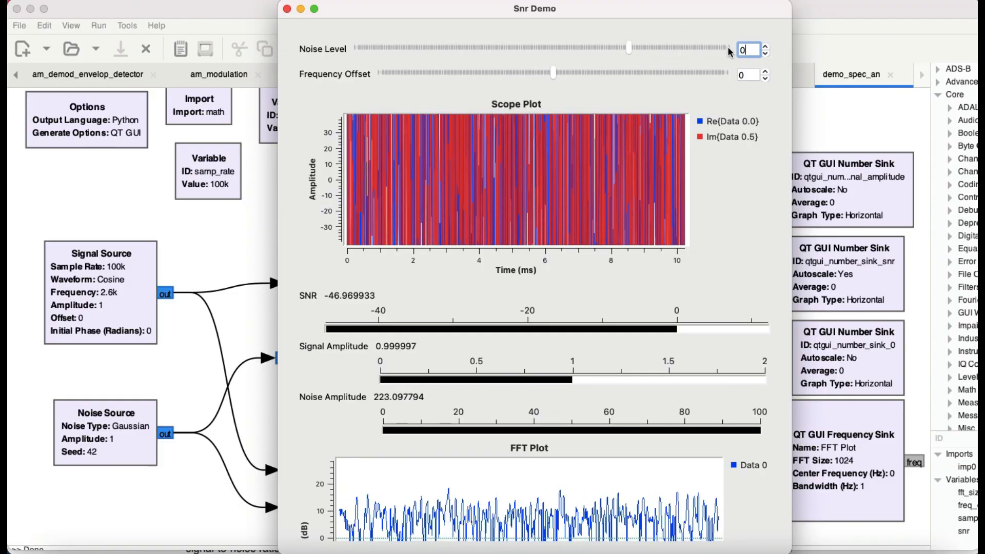
key(Return)
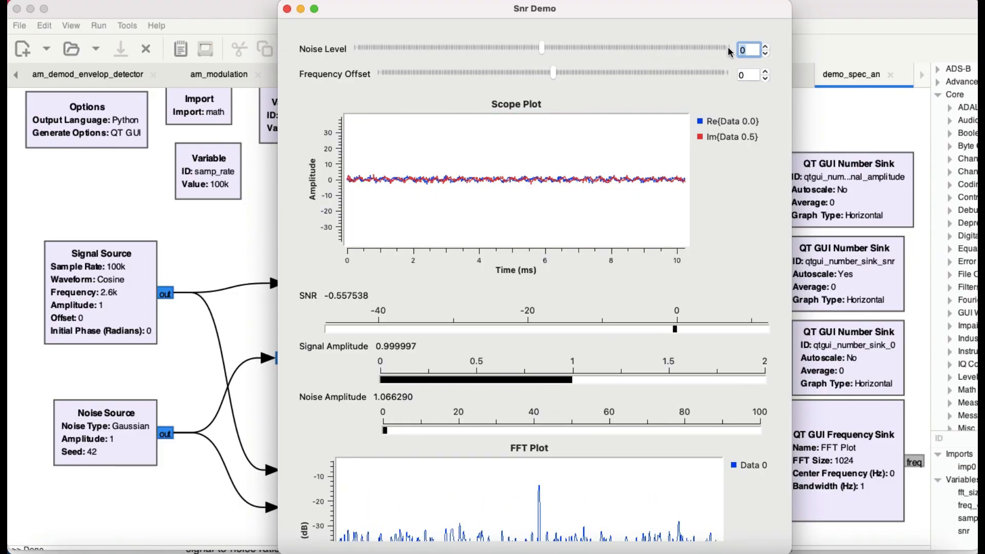
scroll(581, 195, down, 4)
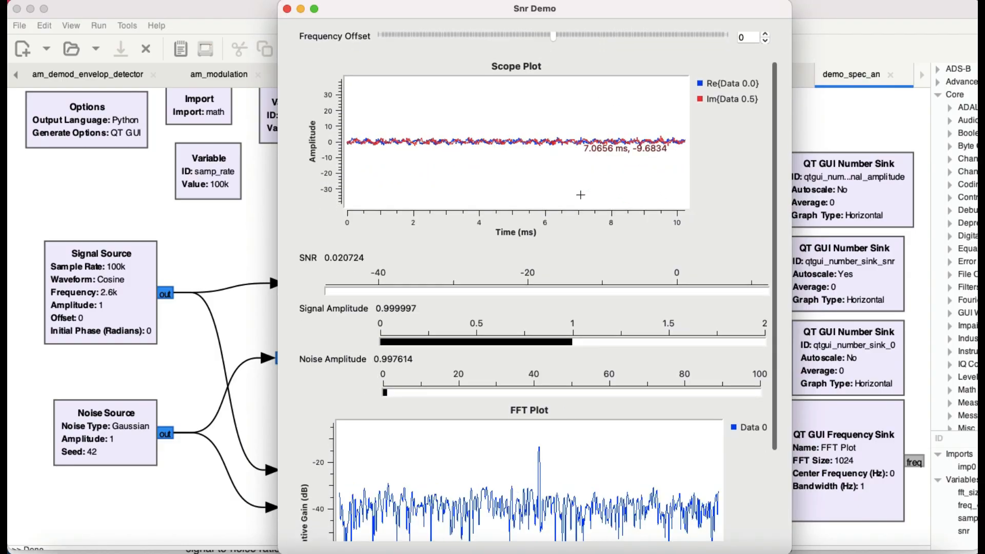
- Lower the noise level in two stages, to -5 and to -16
scroll(535, 95, up, 4)
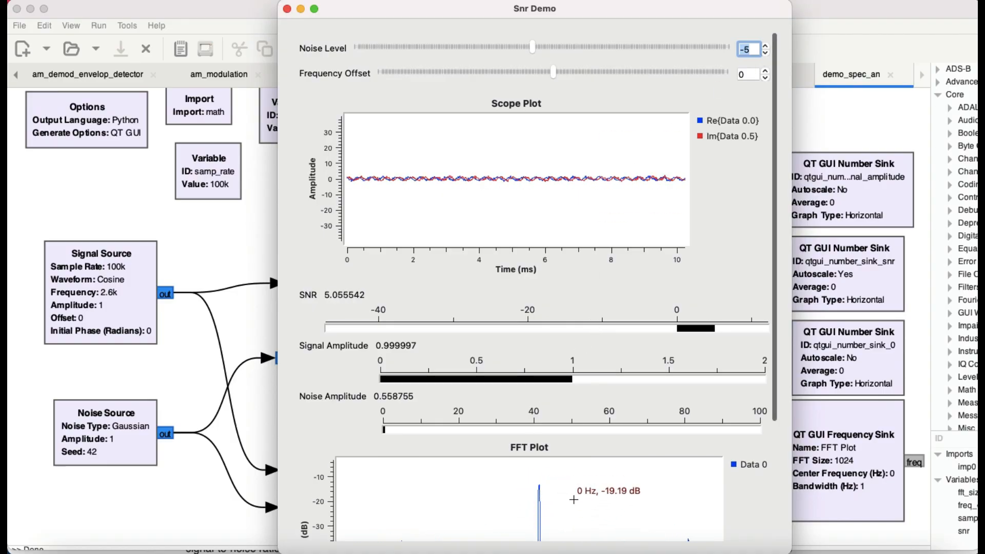
scroll(574, 499, down, 1)
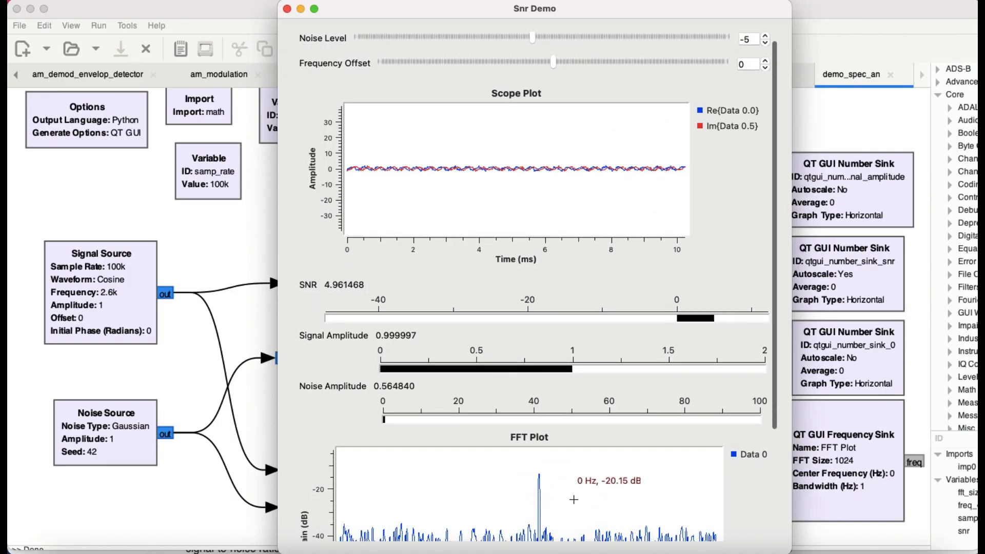
click(765, 42)
click(767, 43)
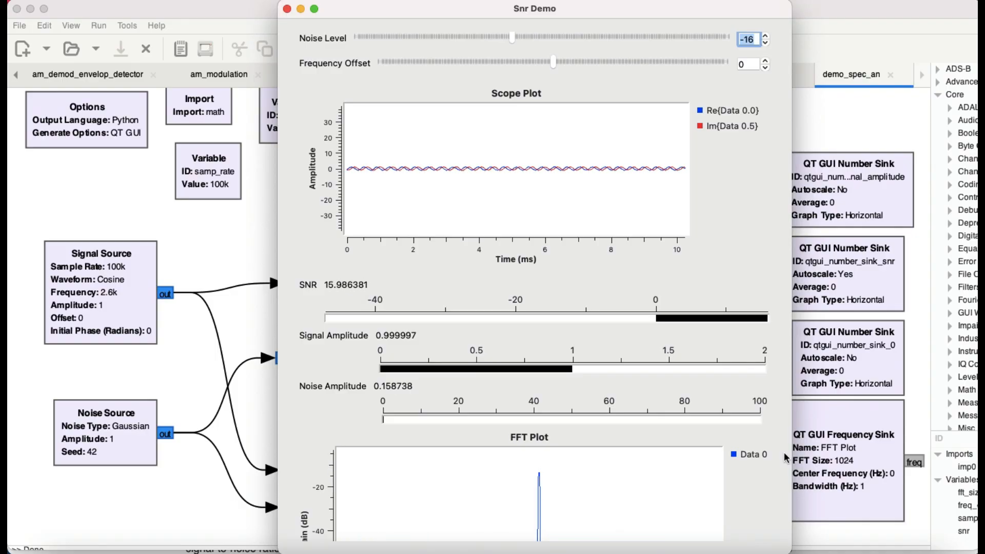
- Examine the scope plot, the SNR and amplitude displays, and the FFT plot at a noise level of -16
scroll(731, 411, down, 5)
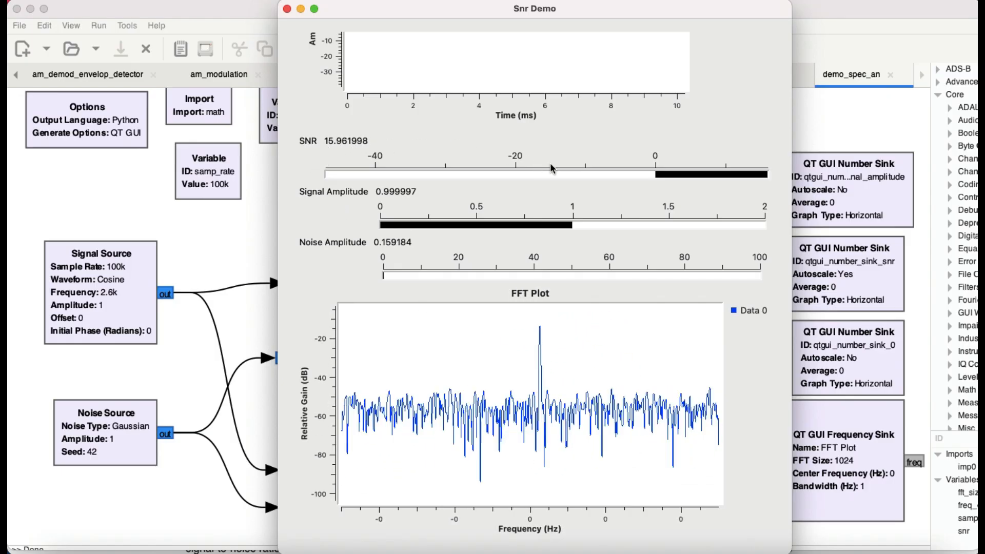
scroll(551, 162, up, 3)
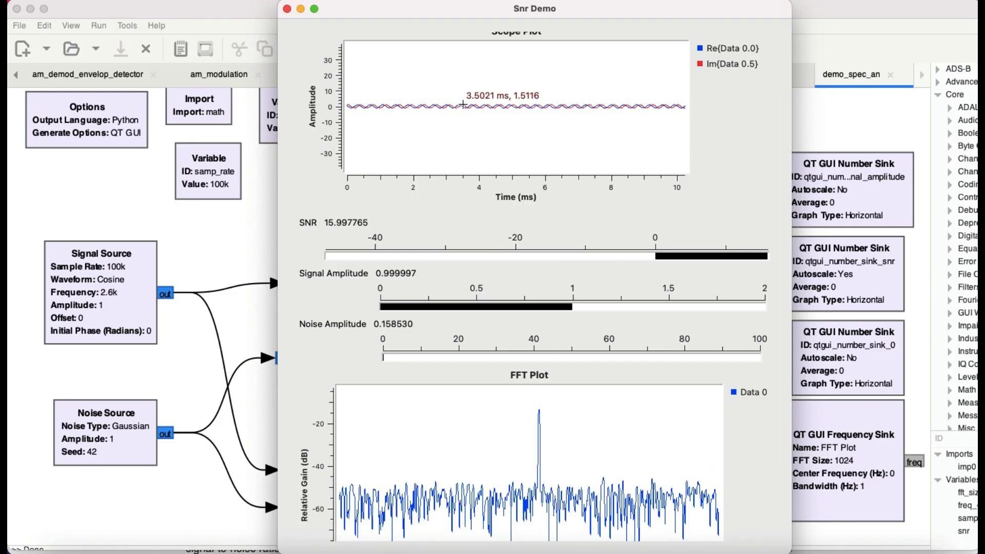
scroll(458, 192, up, 1)
scroll(457, 194, up, 2)
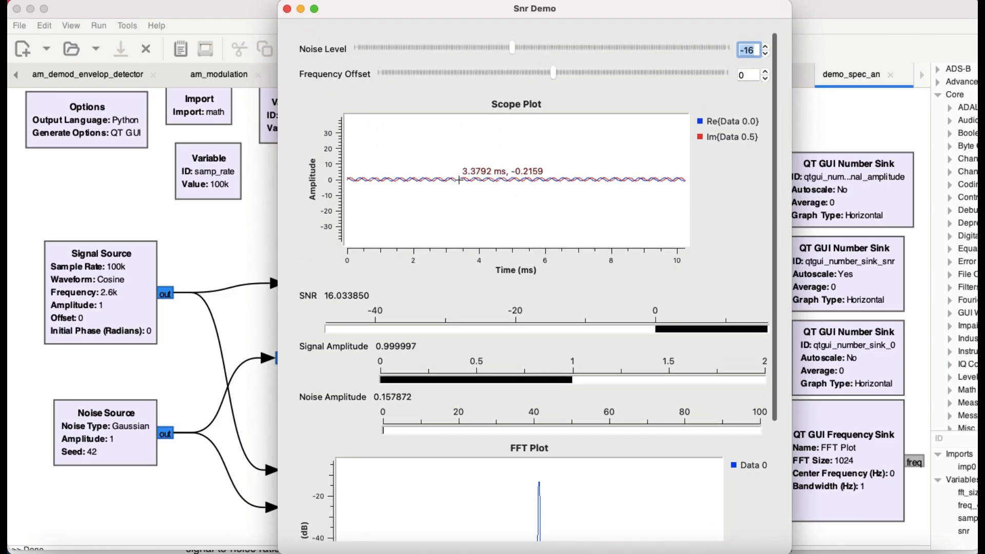
scroll(458, 180, down, 2)
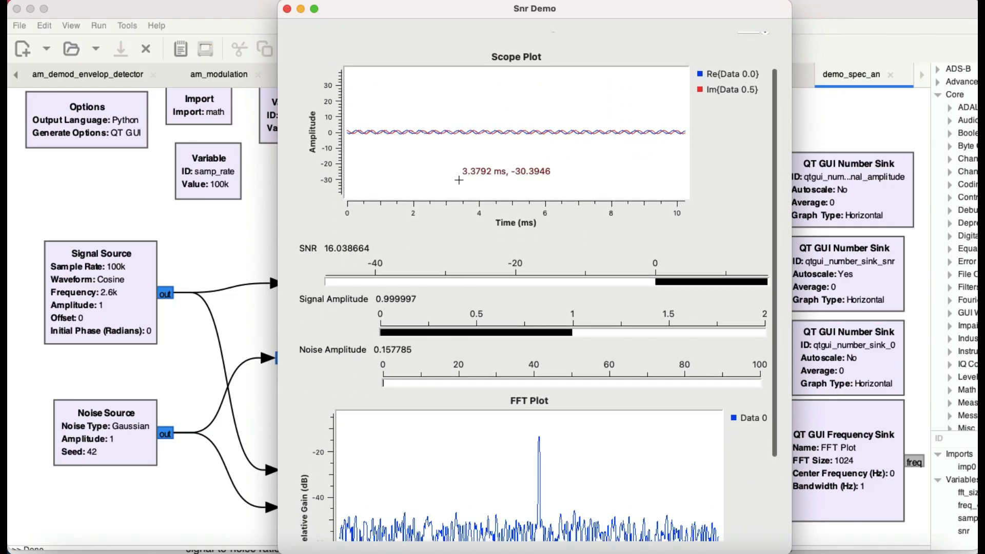
scroll(457, 177, down, 4)
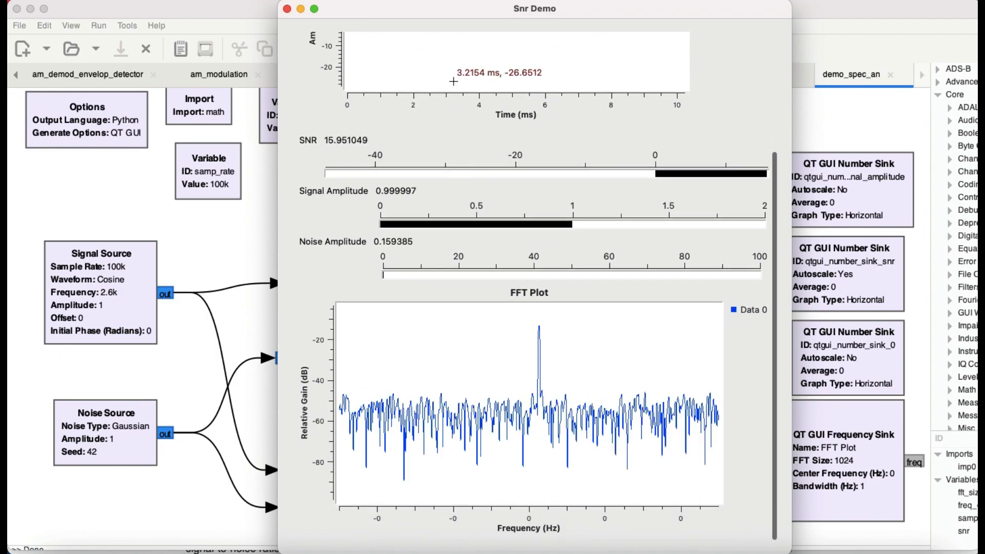
scroll(580, 147, up, 6)
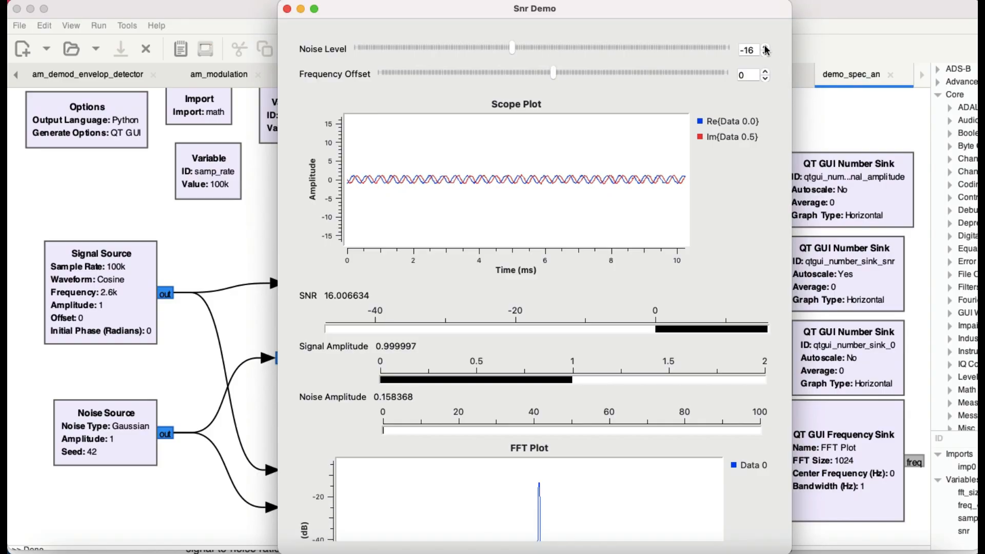
- Lower the noise level to -48 and zoom the scope plot in on the waveform from about 1.4 to 3.5 ms
scroll(766, 60, up, 2)
scroll(766, 57, down, 9)
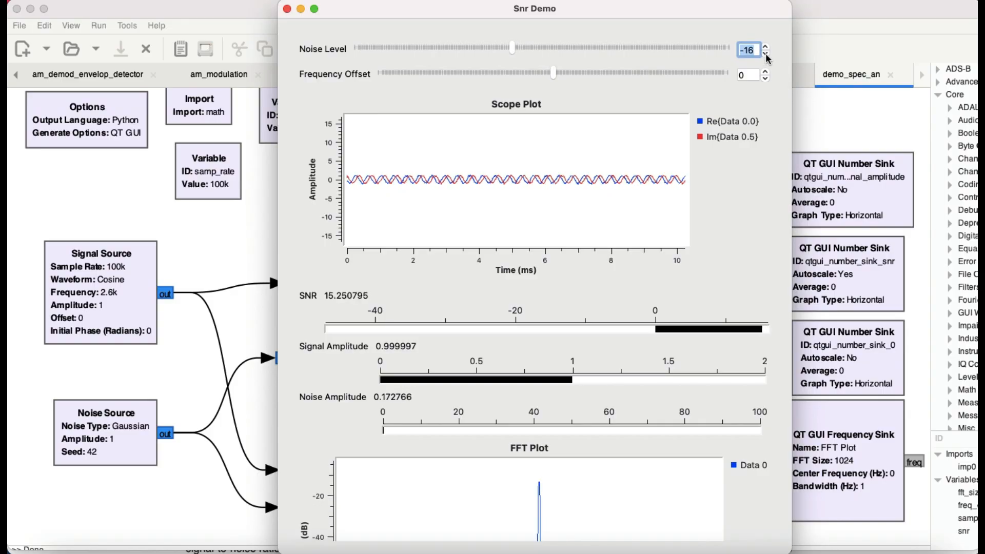
scroll(768, 58, down, 7)
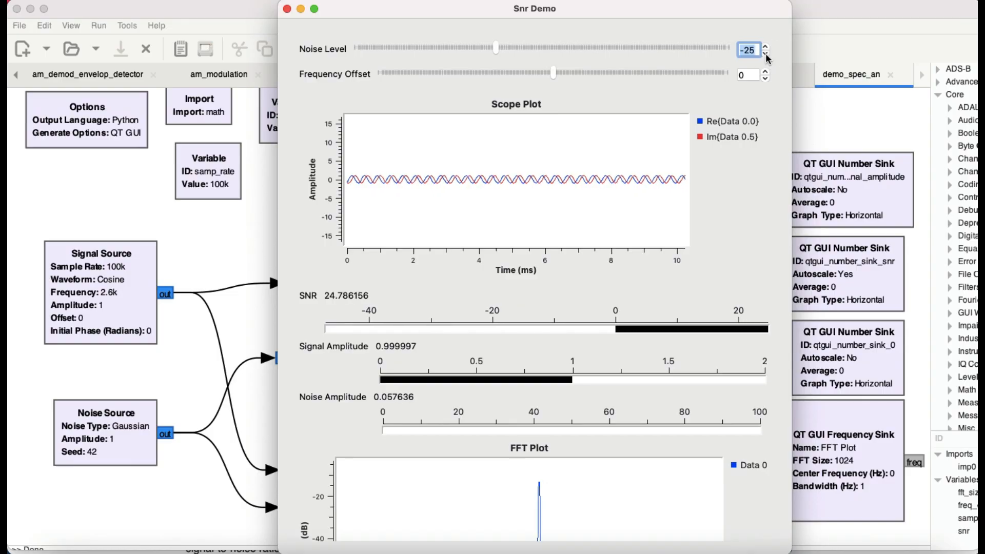
scroll(768, 58, down, 2)
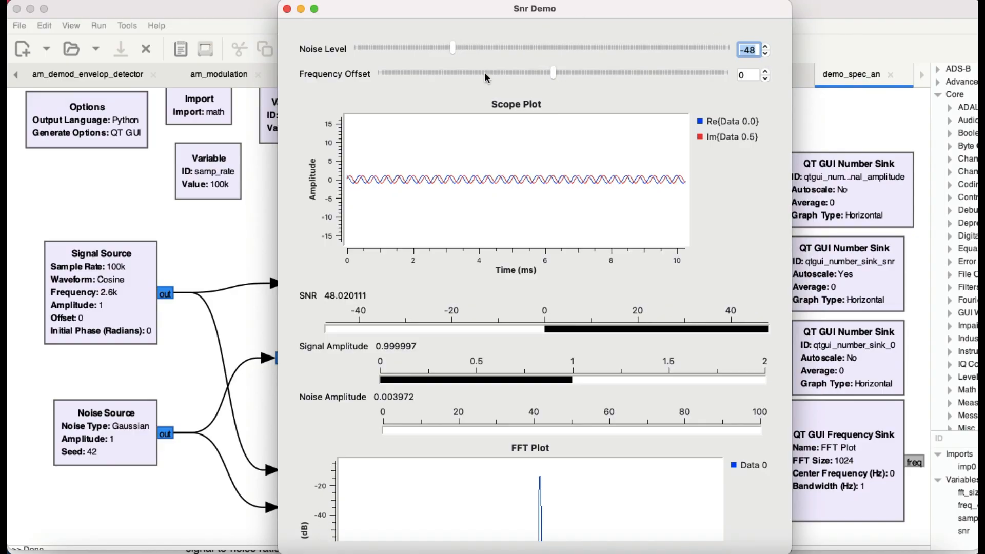
drag(395, 161, 461, 199)
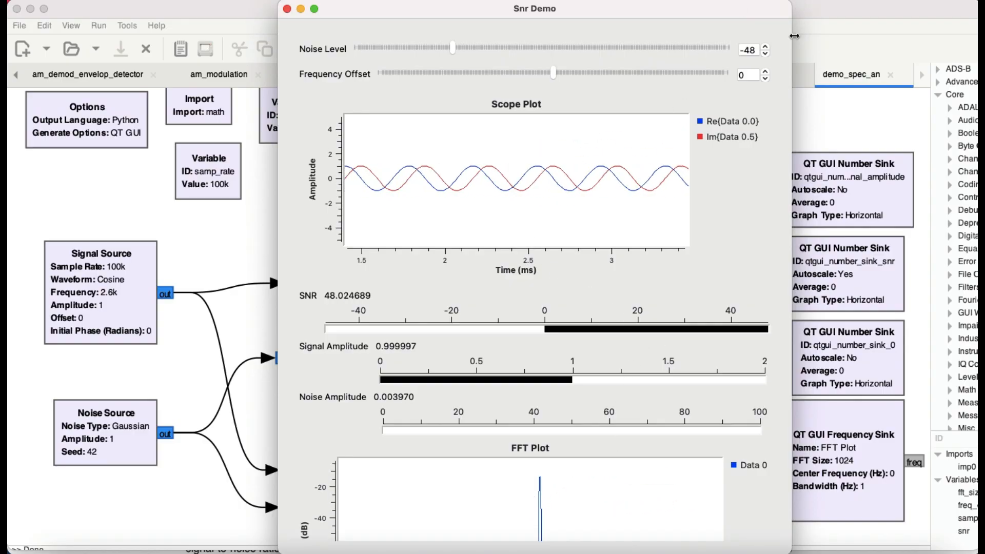
- Lower the noise level step by step to -74
click(766, 53)
click(766, 53)
click(767, 53)
click(766, 53)
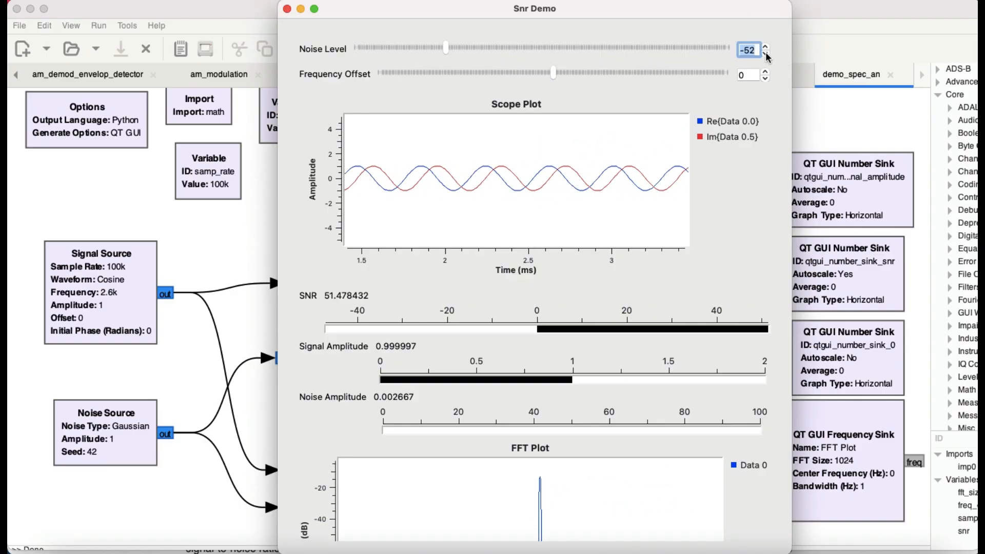
click(766, 53)
click(766, 53)
click(766, 53)
click(766, 53)
click(766, 53)
click(766, 53)
click(767, 53)
click(766, 53)
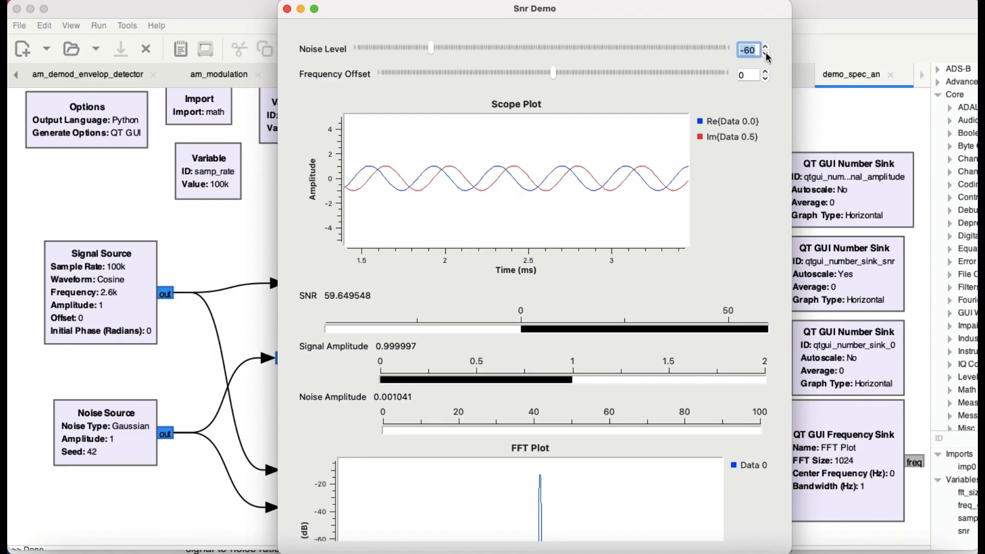
click(766, 53)
click(766, 53)
click(766, 53)
click(766, 53)
click(766, 53)
click(766, 53)
click(766, 53)
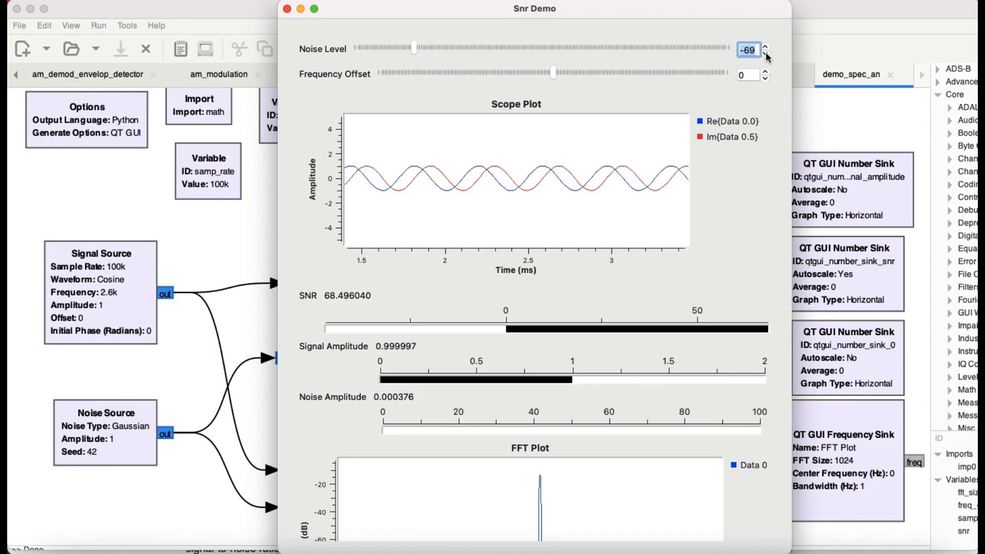
click(766, 53)
click(766, 53)
click(767, 52)
click(767, 53)
click(766, 52)
click(766, 53)
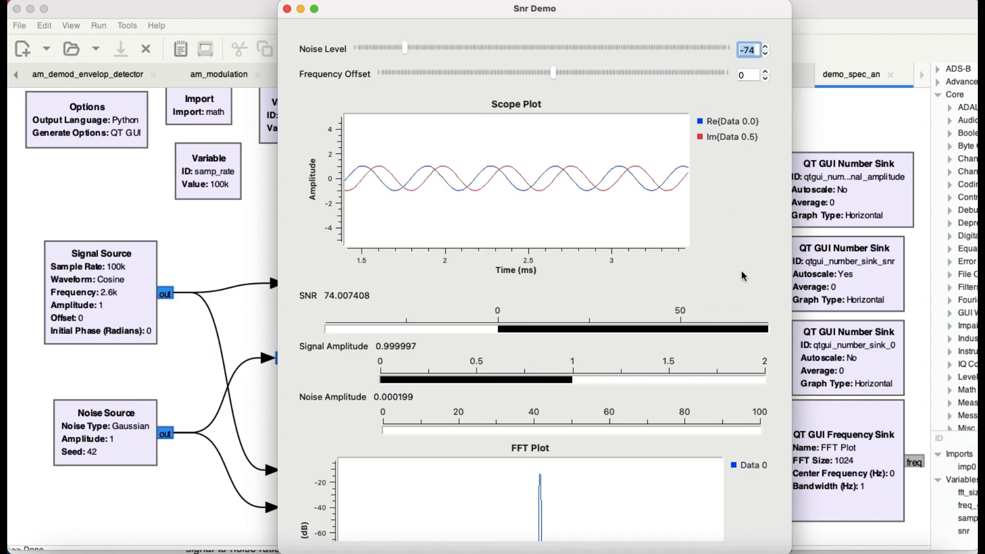
- Examine the zoomed scope plot, the number displays and the FFT plot's noise floor at a noise level of -74
scroll(741, 270, down, 1)
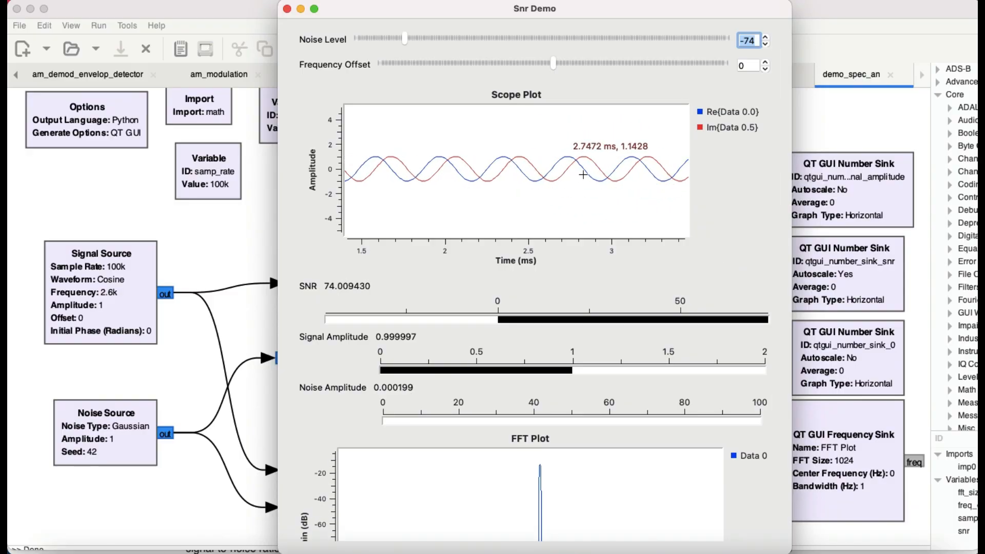
scroll(706, 275, down, 5)
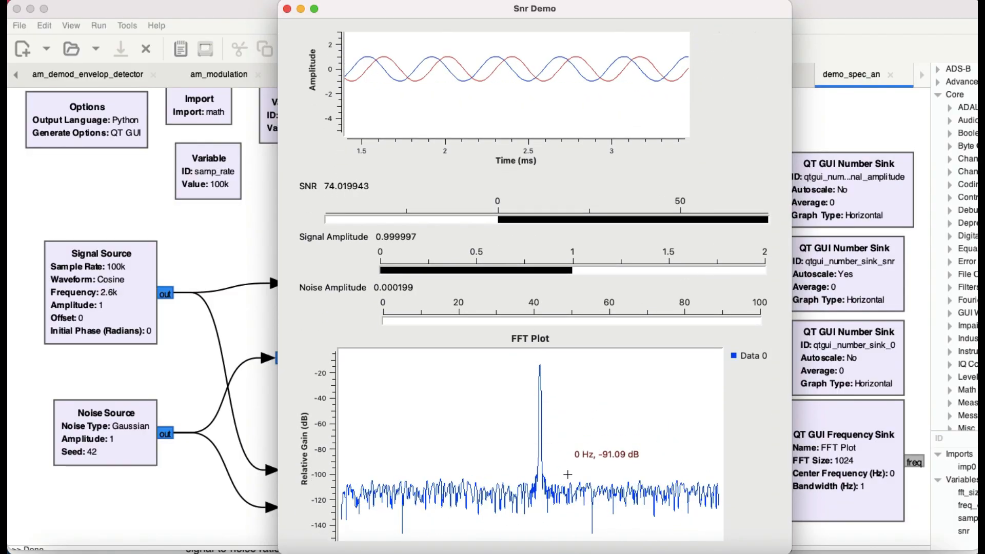
scroll(693, 291, up, 4)
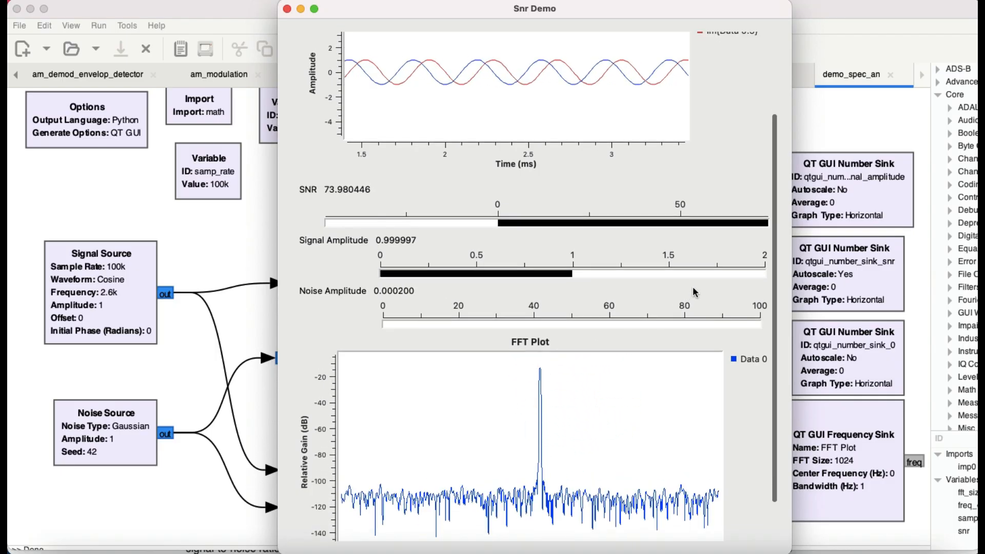